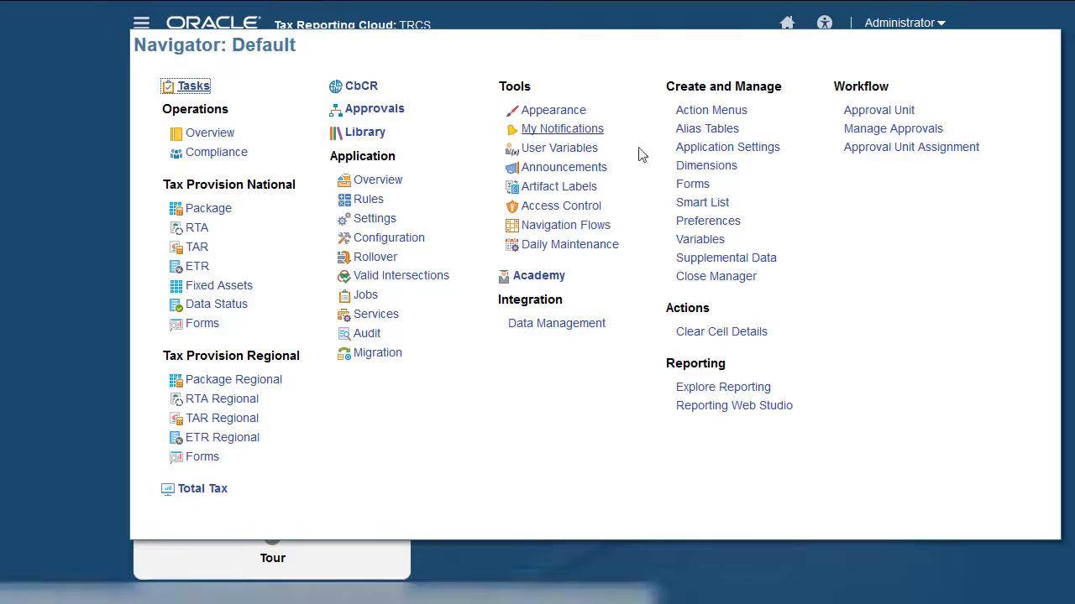
Open the dimension editor and display the Jurisdiction dimension
click(707, 170)
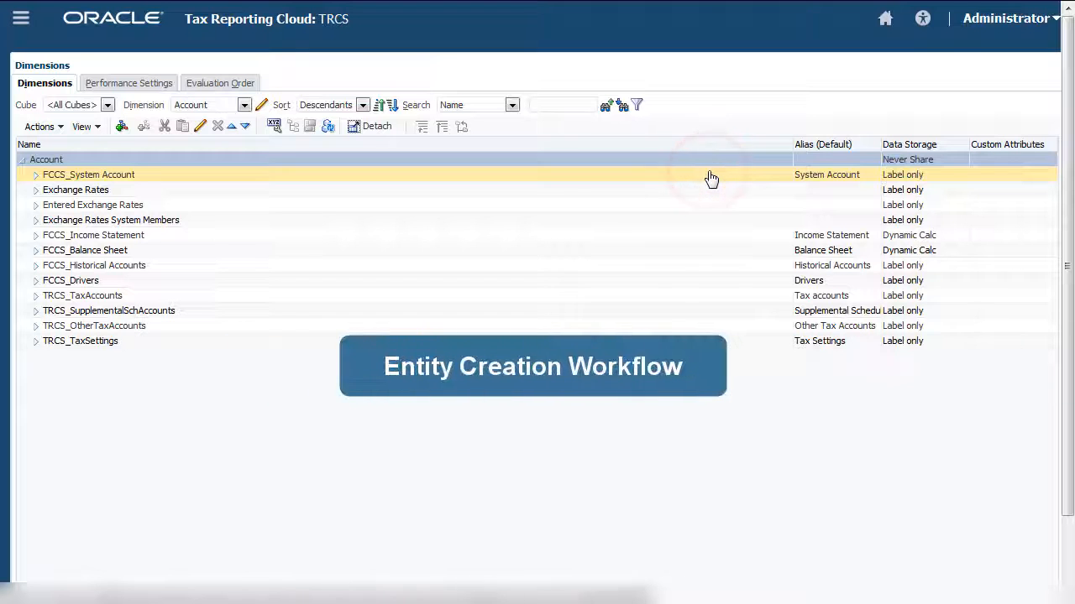
click(244, 106)
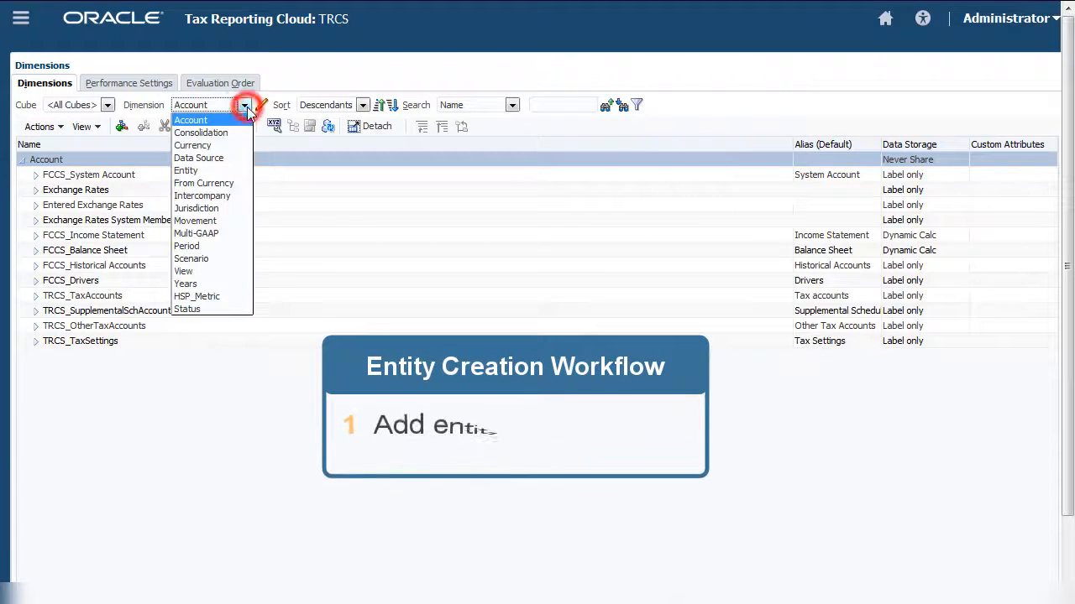
click(240, 209)
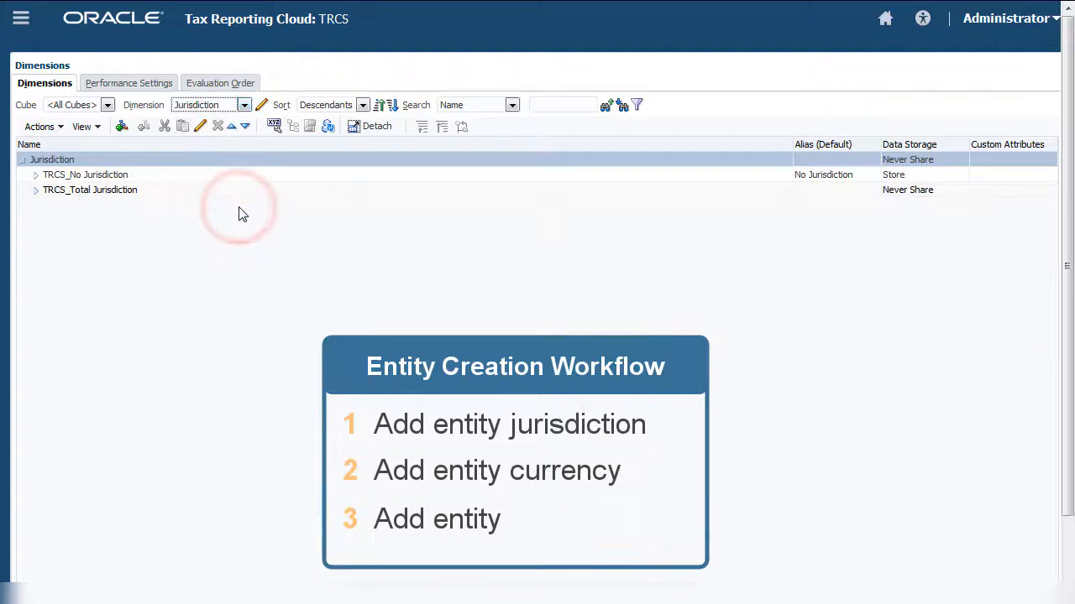
Create a child member of TRCS_AllNational under TRCS_Total Jurisdiction, with the name CA and the alias Canada
click(36, 190)
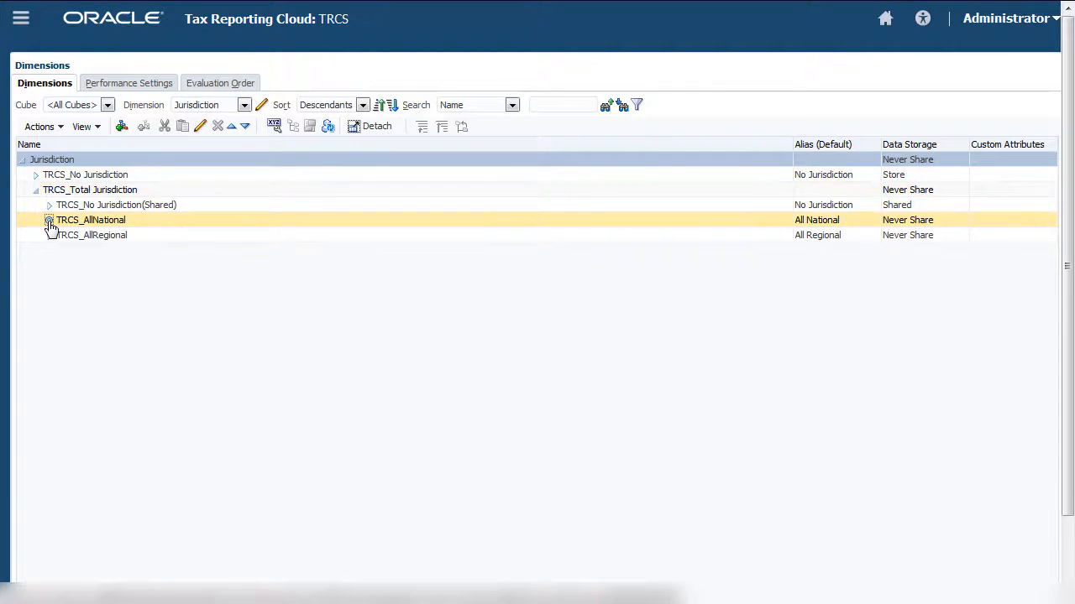
click(48, 221)
click(109, 222)
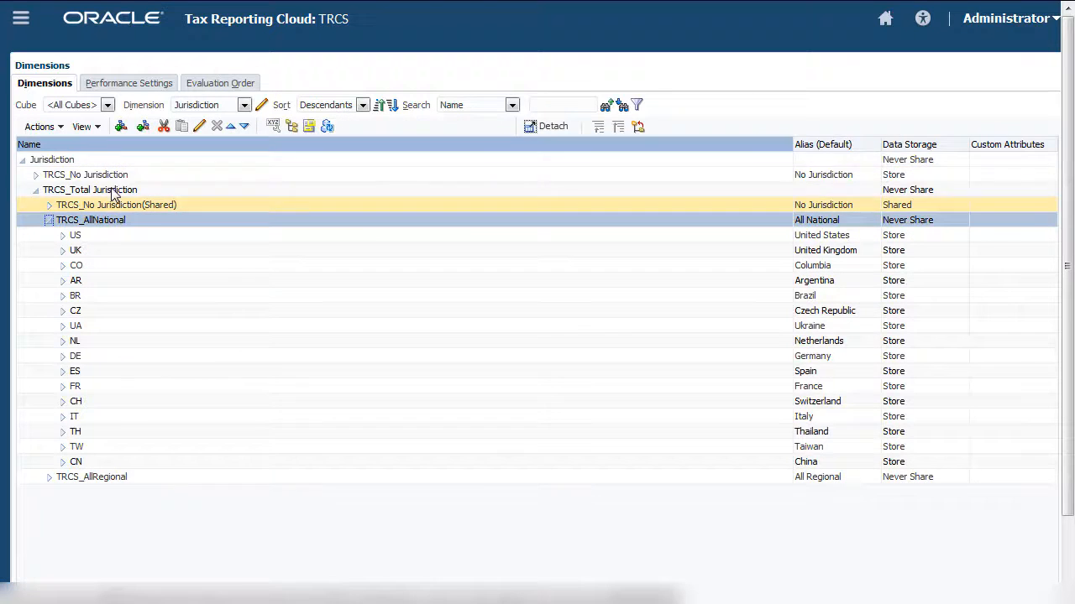
click(120, 128)
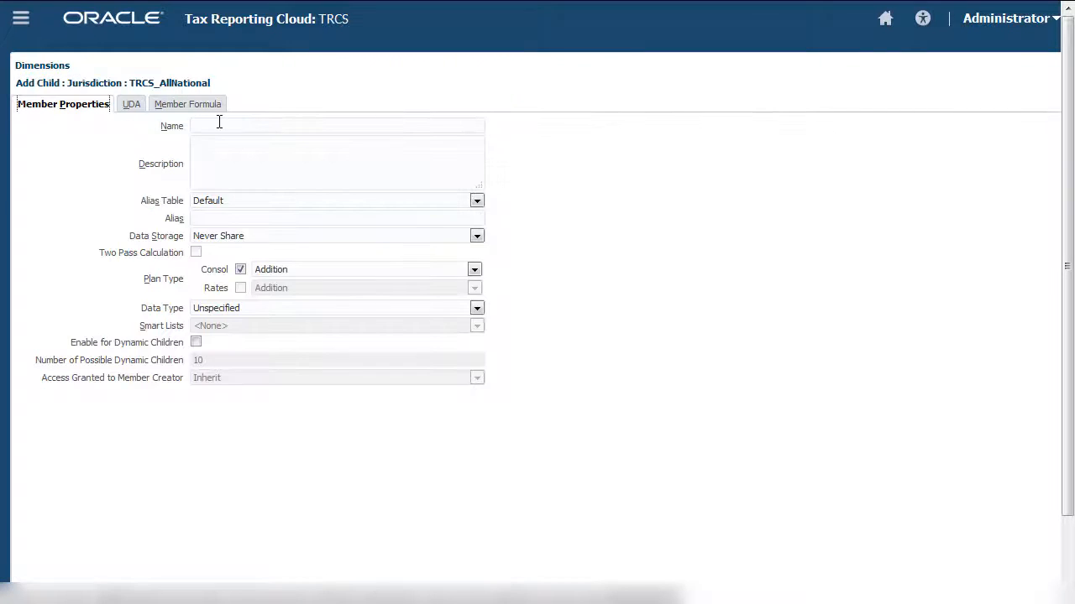
click(219, 124)
text(CA)
click(220, 215)
text(Canada)
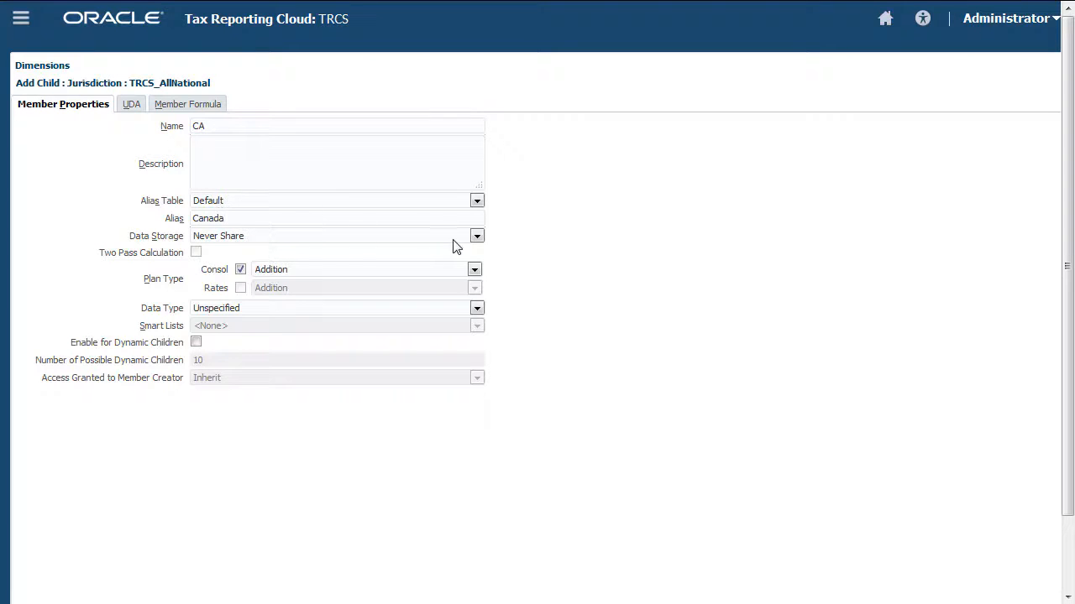
Set the CA jurisdiction's data storage to Store and save the member
click(476, 237)
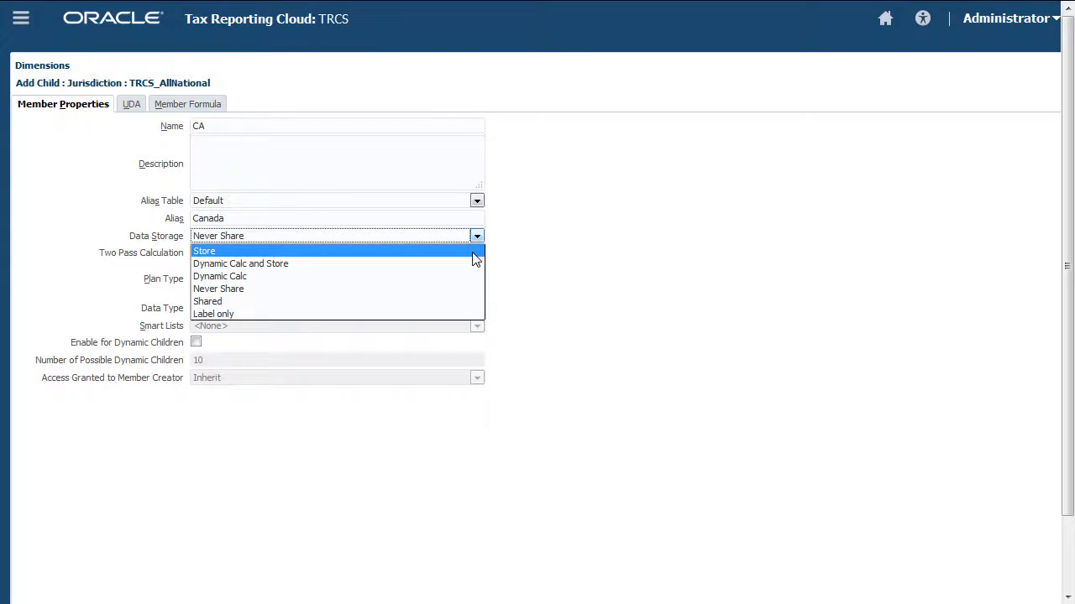
click(473, 252)
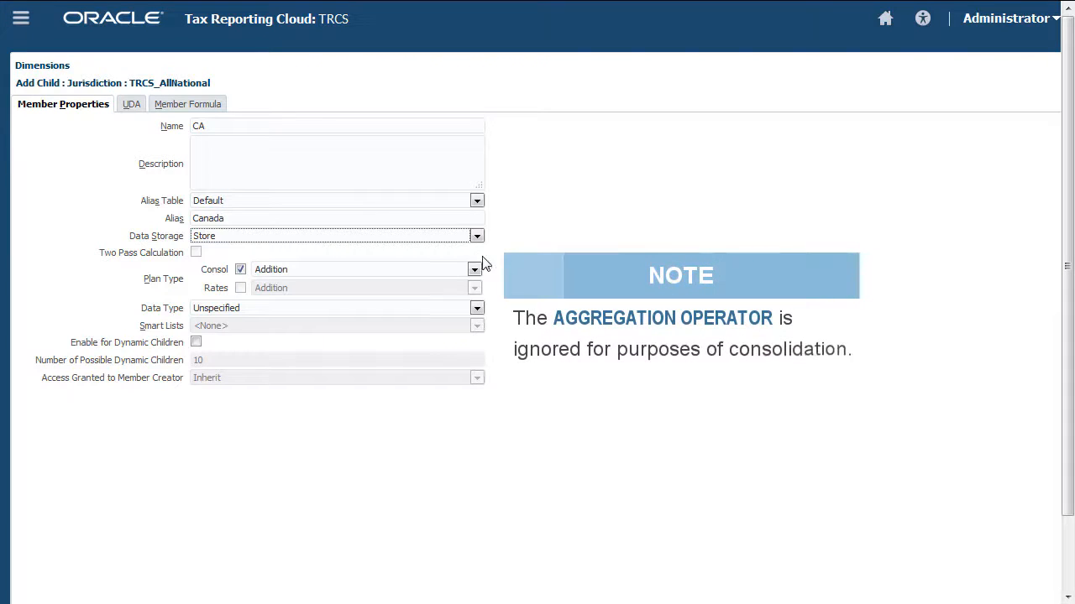
scroll(1071, 560, down, 2)
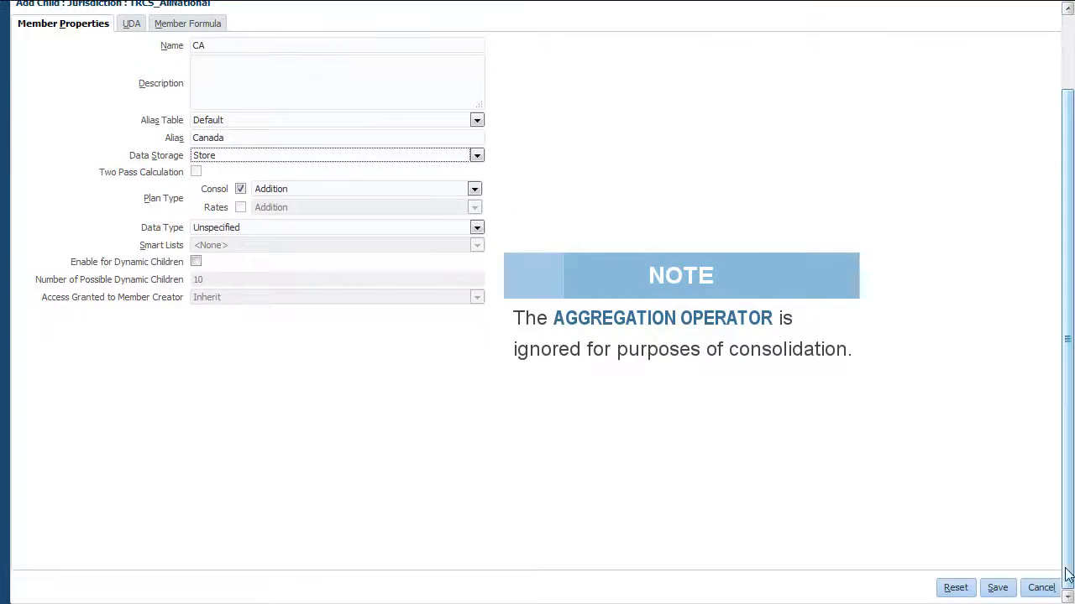
click(996, 587)
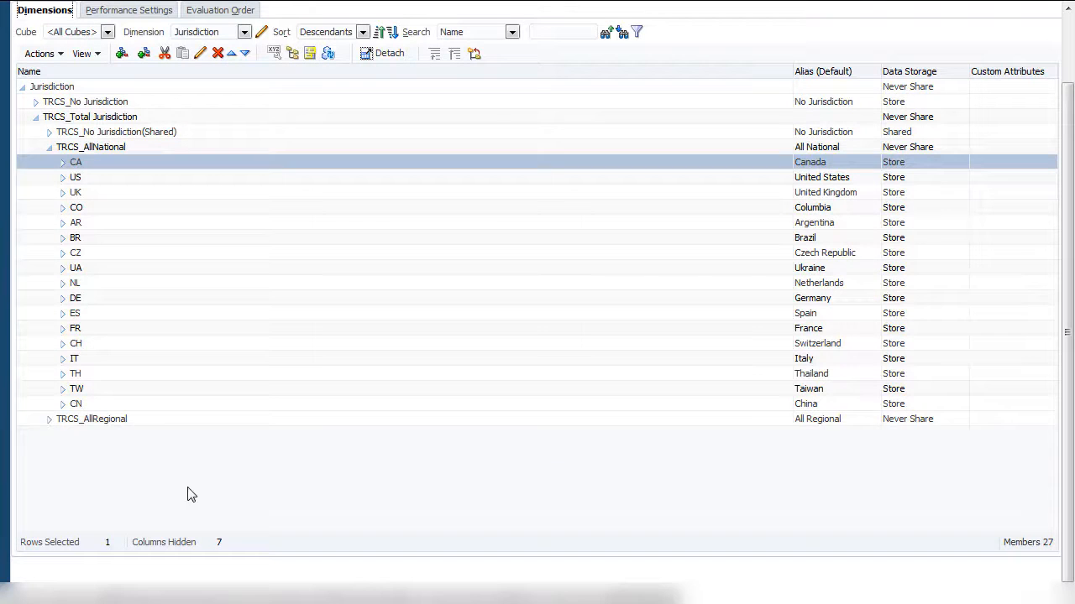
Create a child member of CA_Regions under TRCS_AllRegional, with the name CA_ON and the alias Ontario
click(48, 419)
click(62, 451)
click(118, 449)
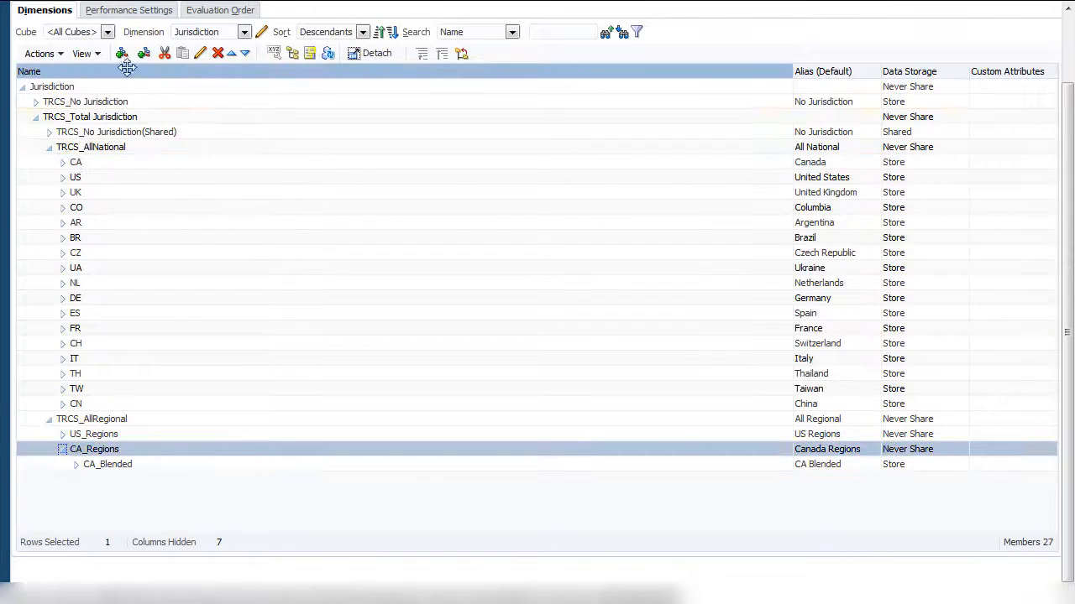
click(121, 52)
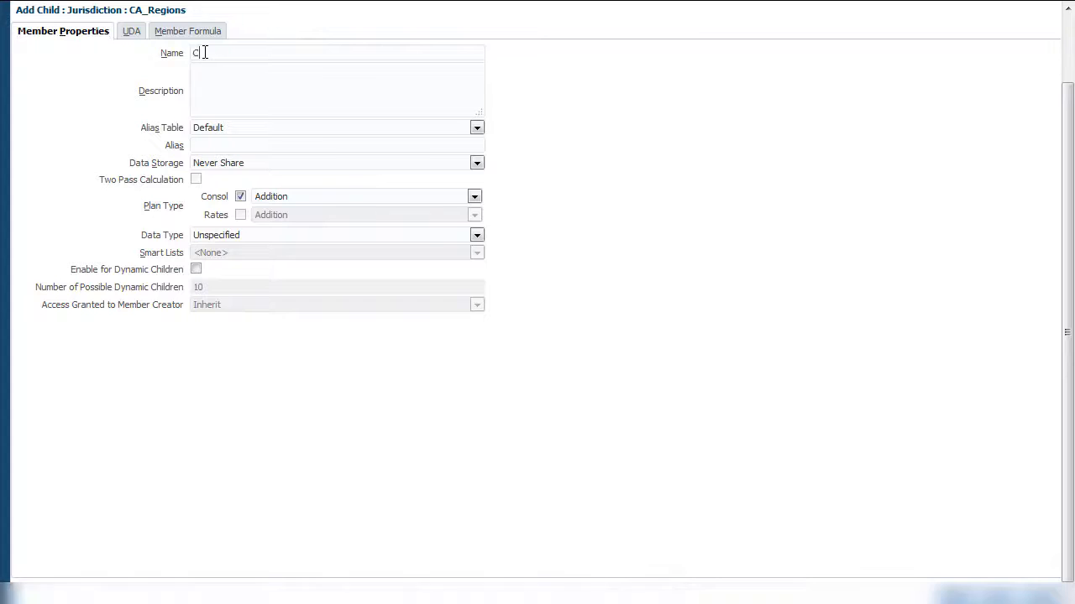
text(CA_ON)
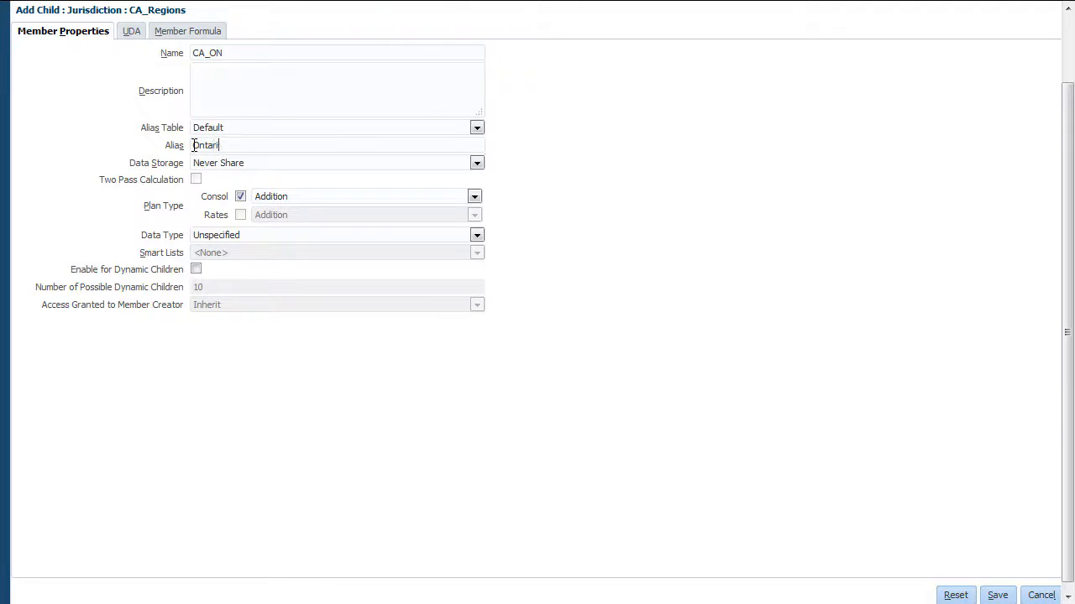
Set the Ontario jurisdiction's data storage to Store and save the member
click(477, 163)
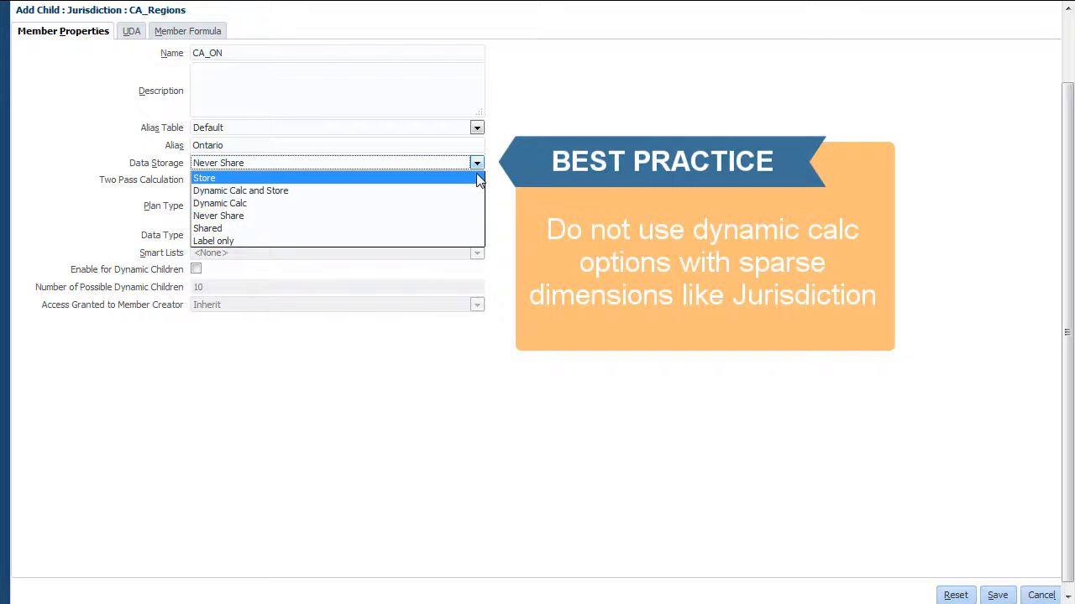
click(476, 178)
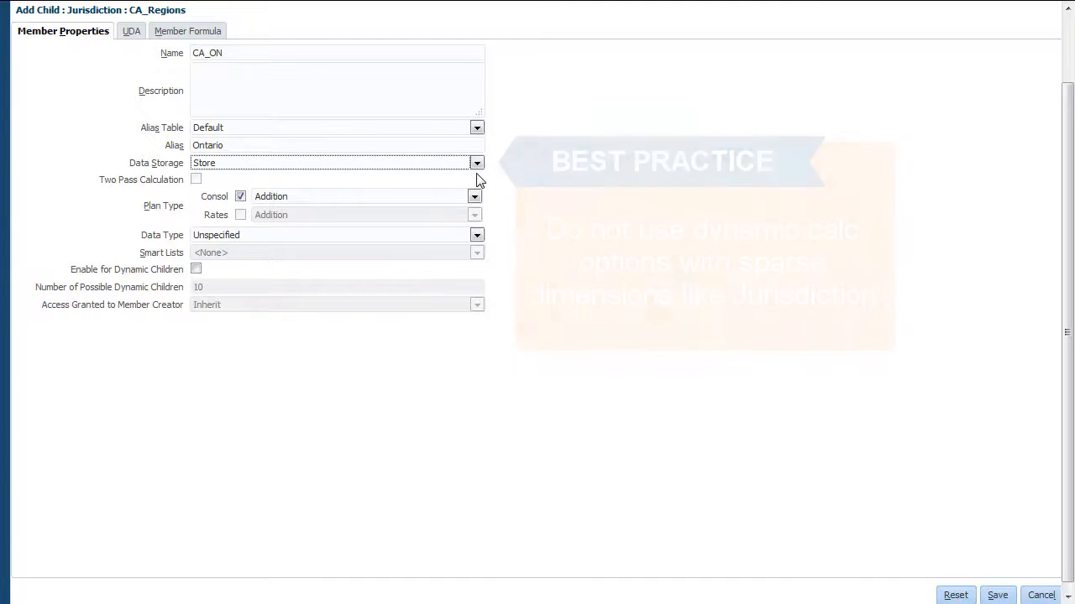
click(996, 596)
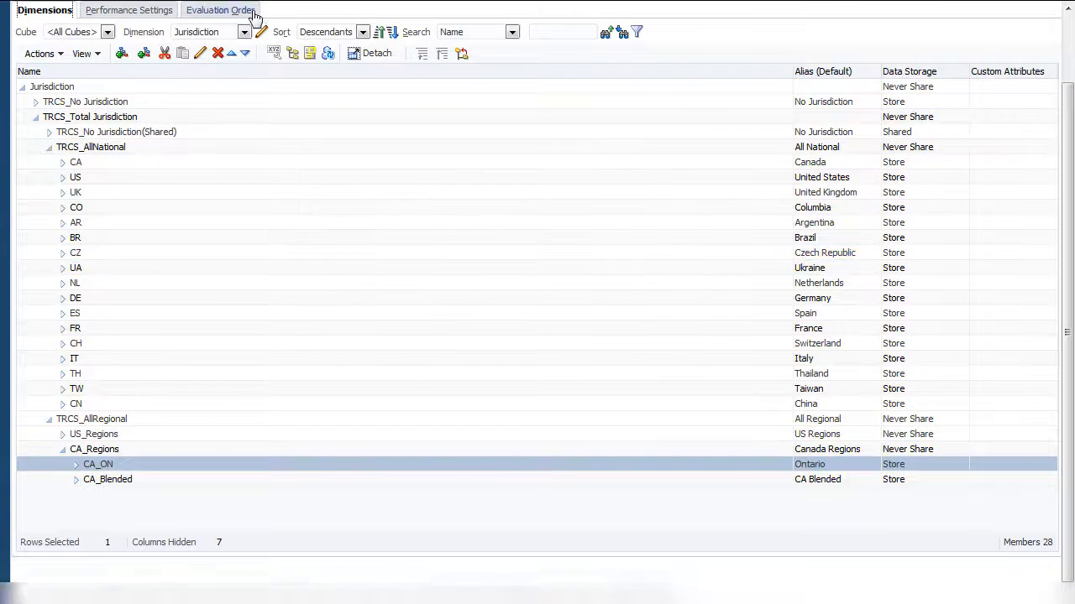
Switch to the Currency dimension and start creating a new currency under Input Currencies
click(245, 34)
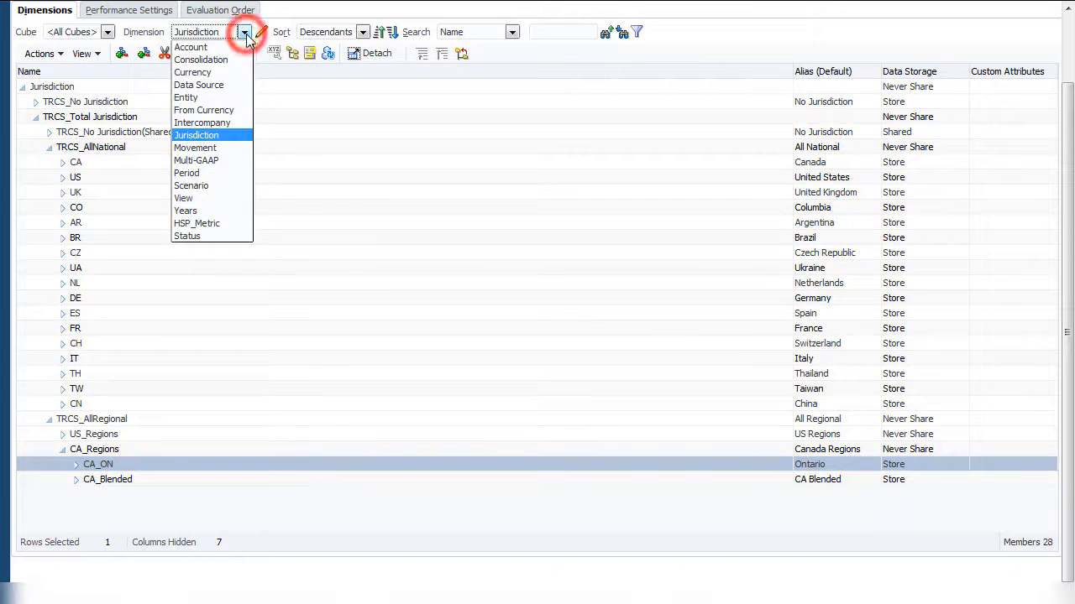
click(223, 74)
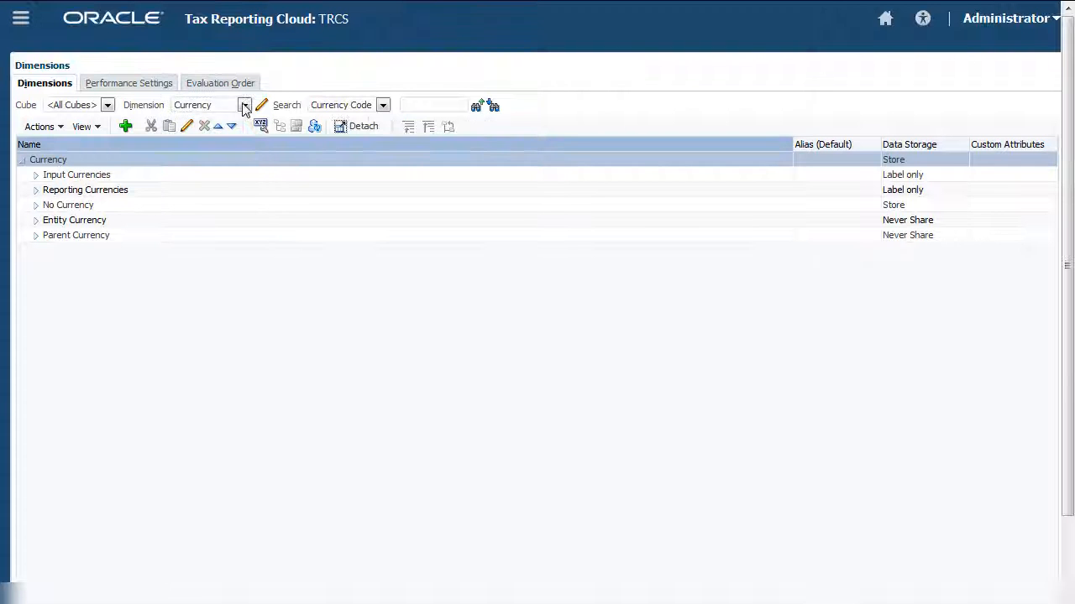
click(35, 175)
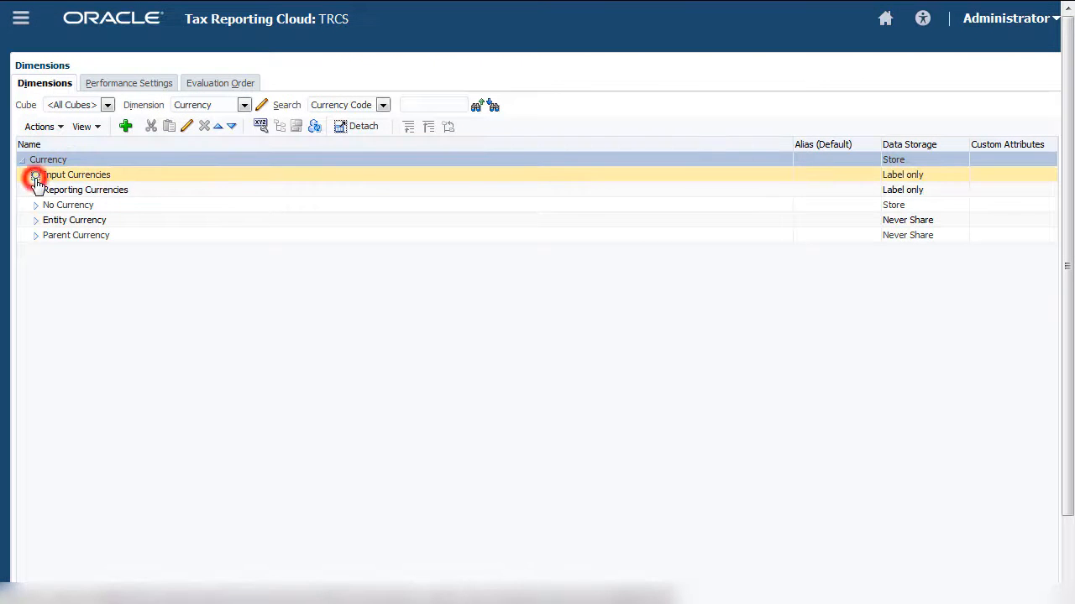
click(79, 175)
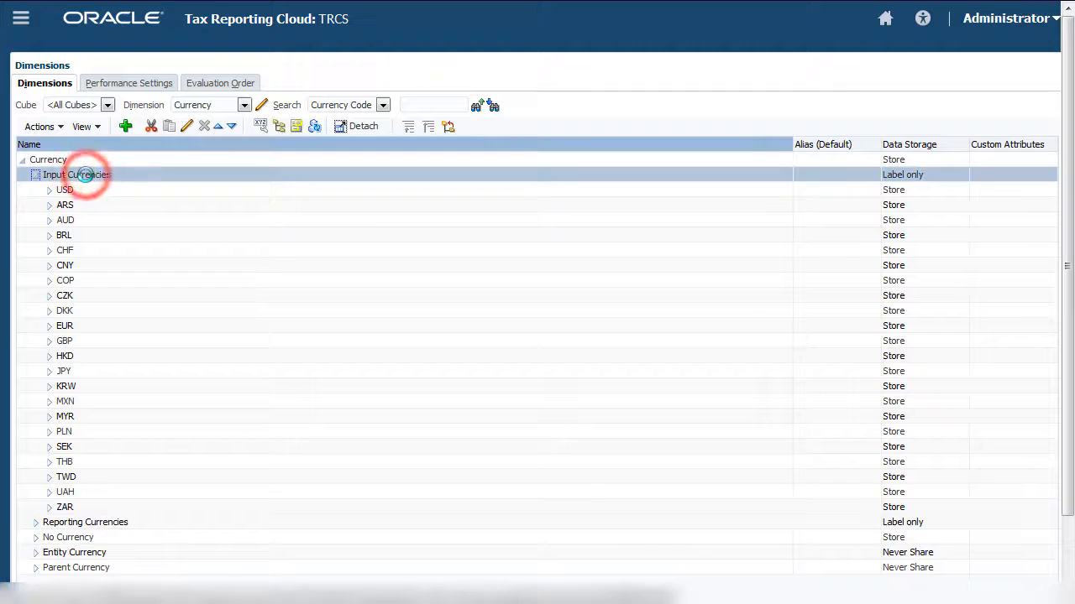
click(124, 127)
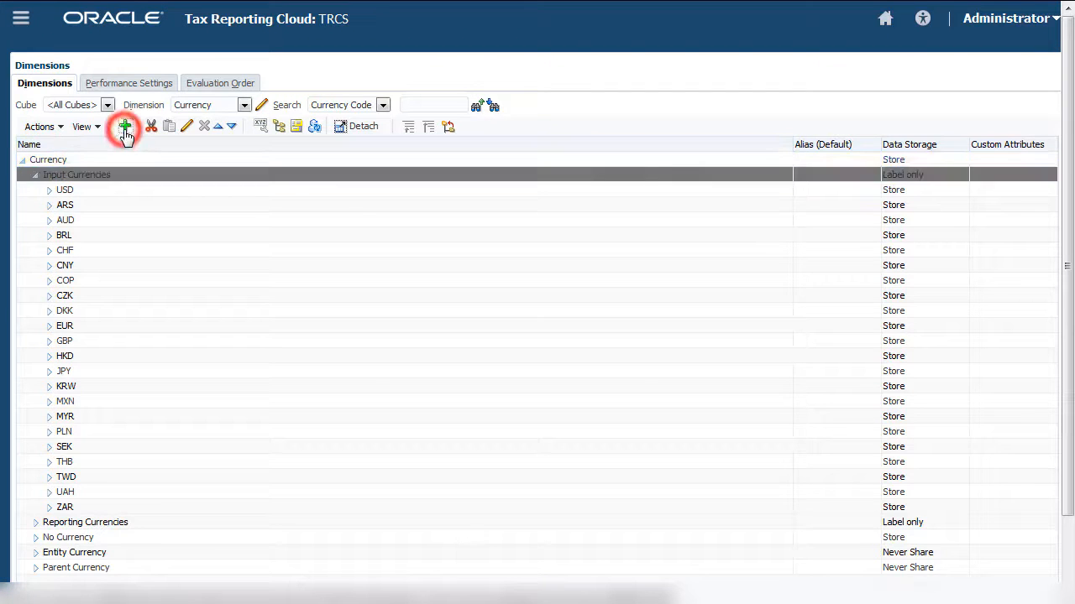
Choose CAD, Canada Dollar, from the standard currencies for the new currency
click(476, 300)
click(476, 301)
click(476, 302)
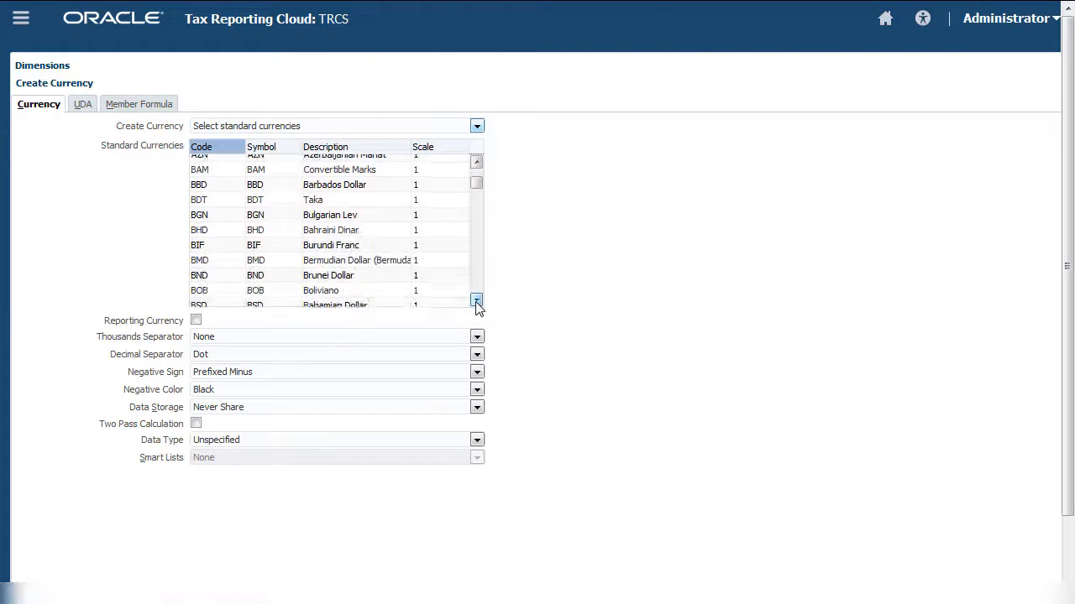
click(476, 301)
click(476, 302)
click(476, 301)
click(374, 268)
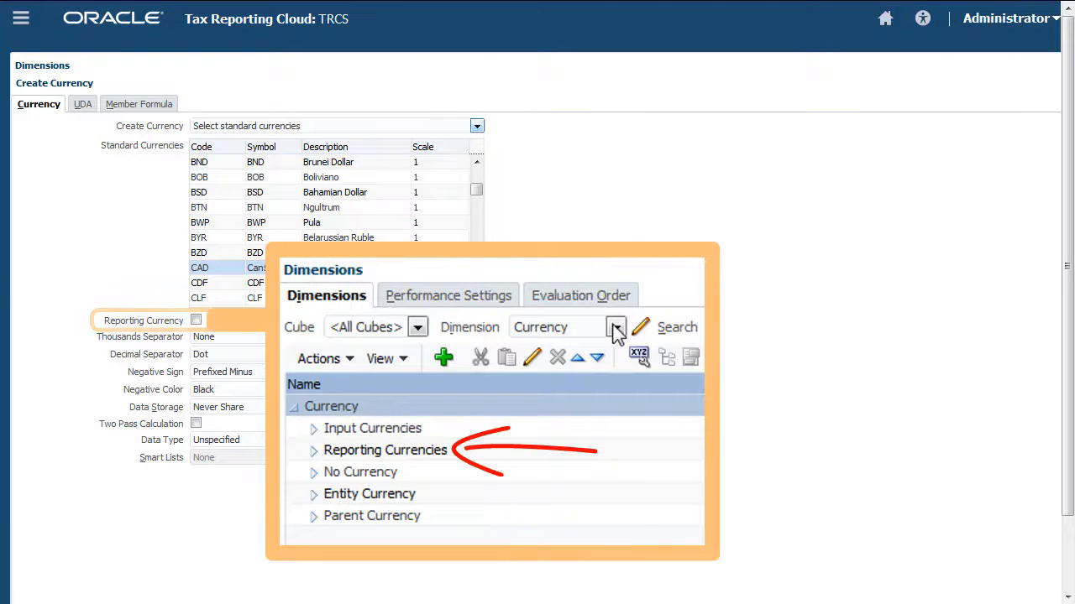
Save the CAD currency with data storage set to Store, and select it under Input Currencies
click(477, 409)
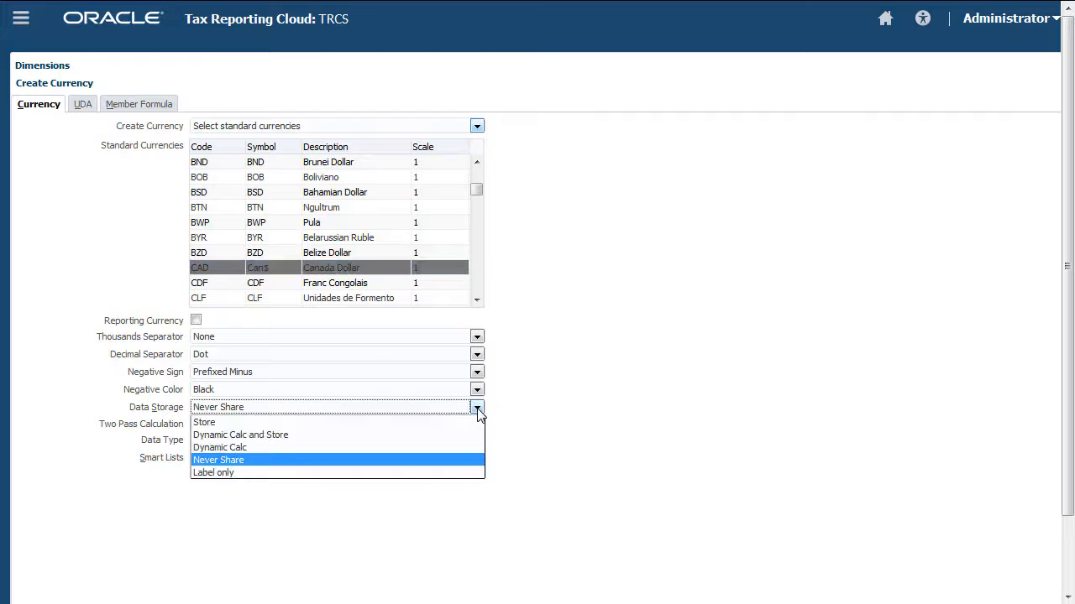
click(471, 426)
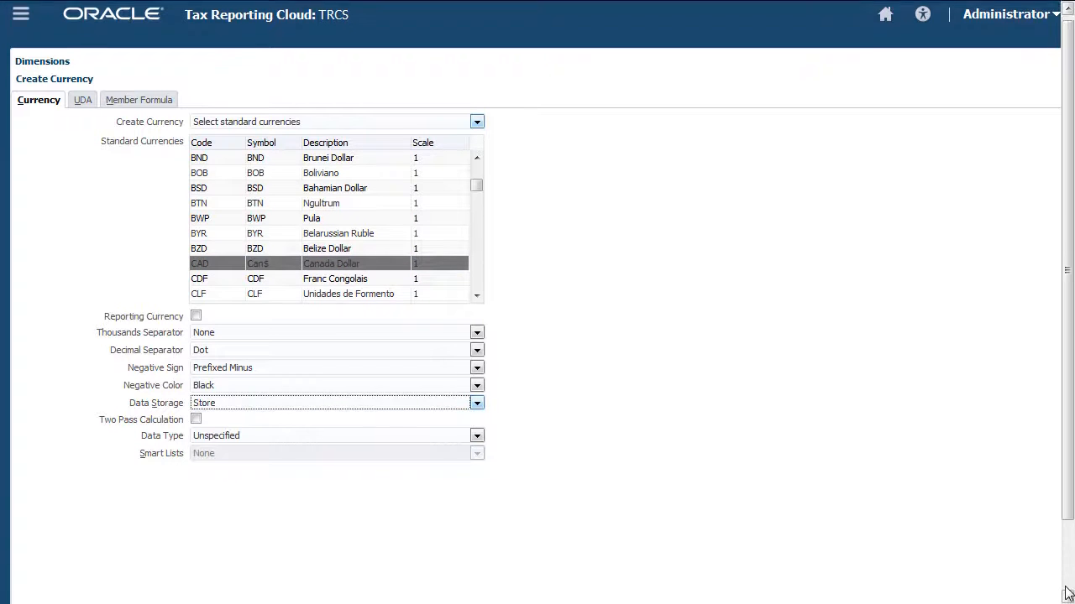
scroll(990, 562, down, 2)
click(995, 589)
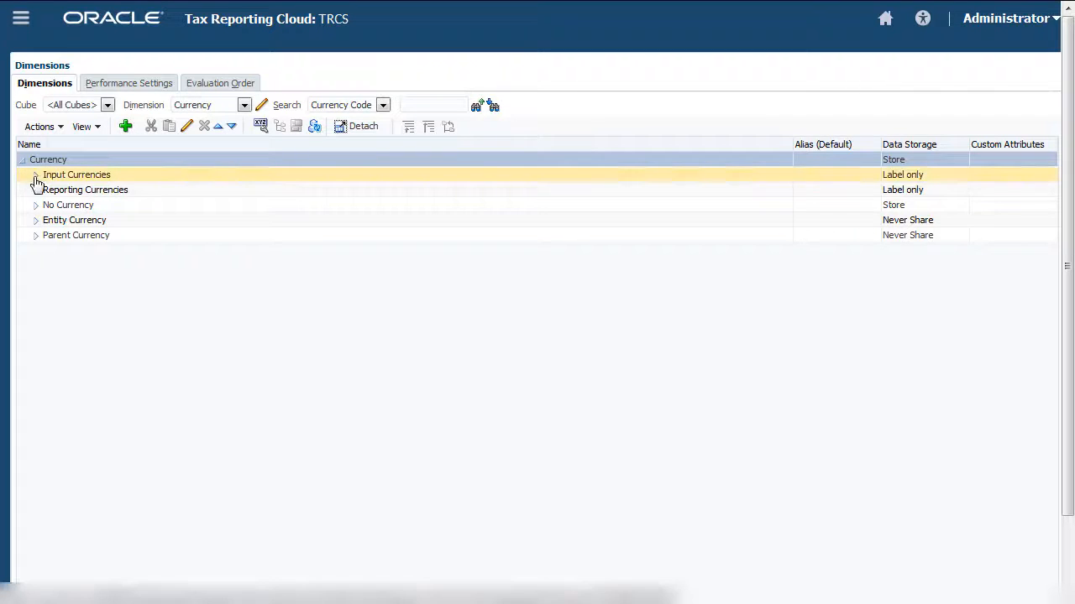
click(35, 175)
click(86, 249)
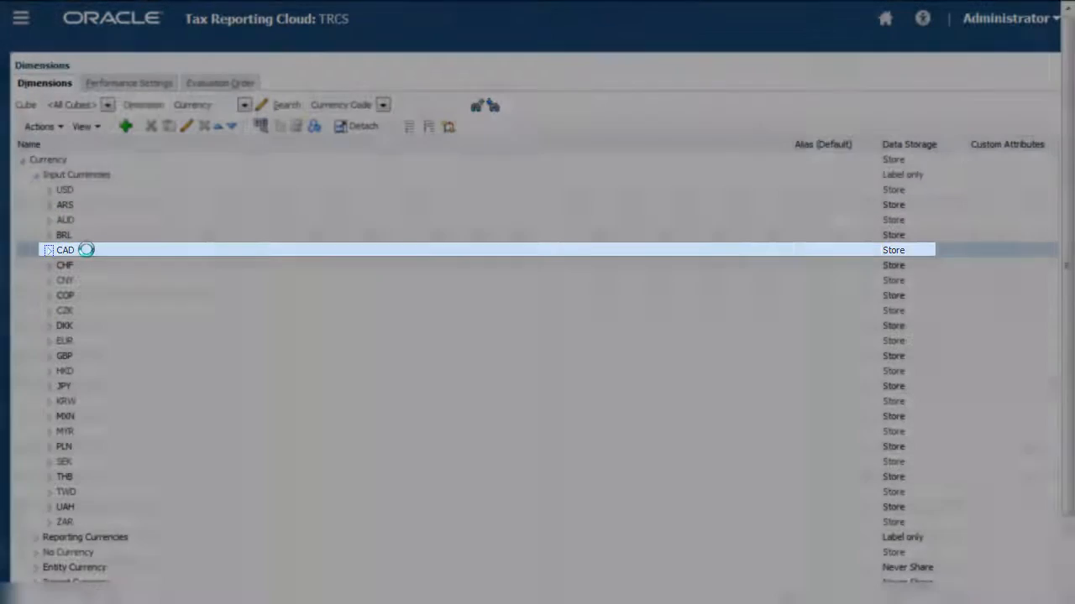
Switch to the Entity dimension and start adding a child member to North America under FCCS_Total Geography
click(244, 105)
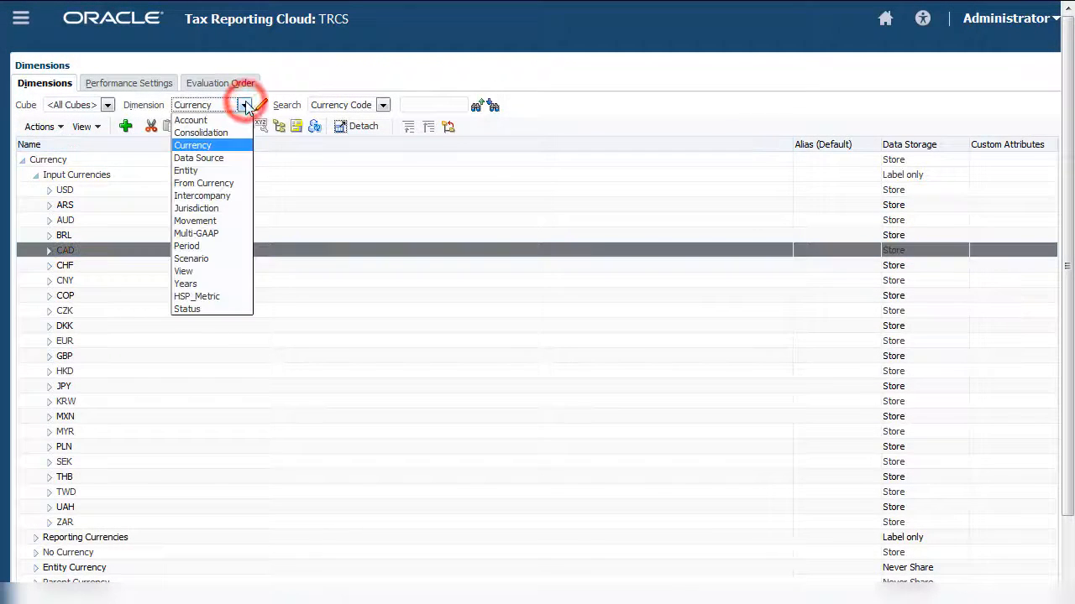
click(225, 170)
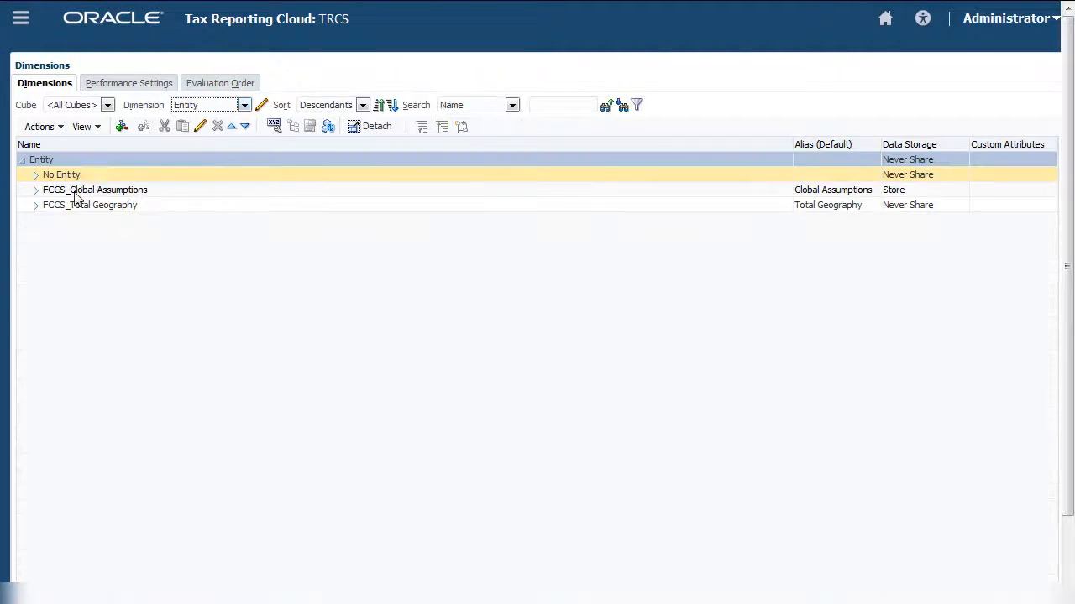
click(37, 206)
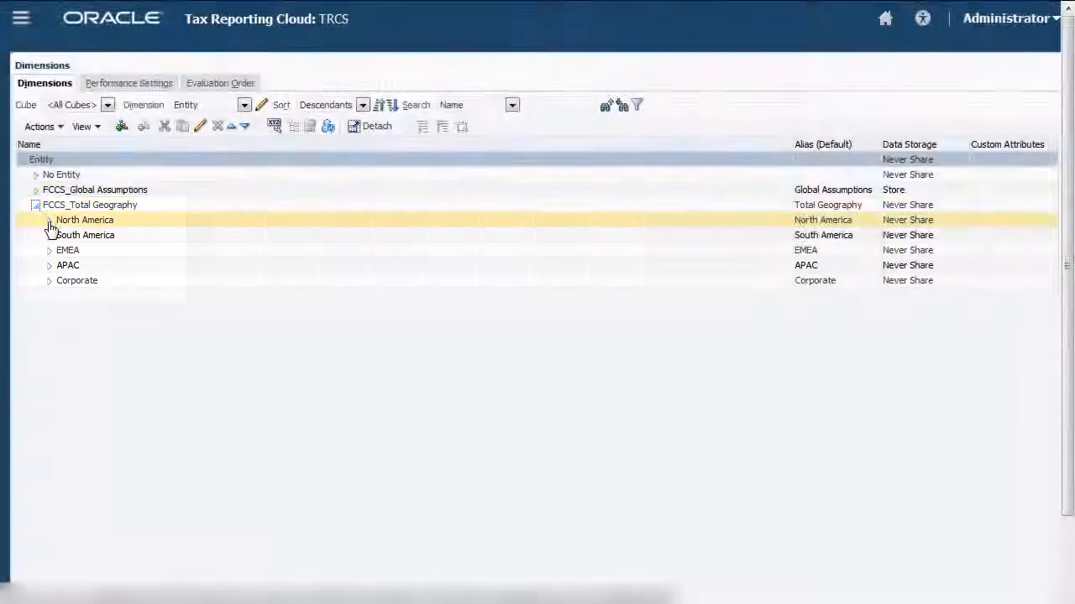
click(49, 220)
click(121, 126)
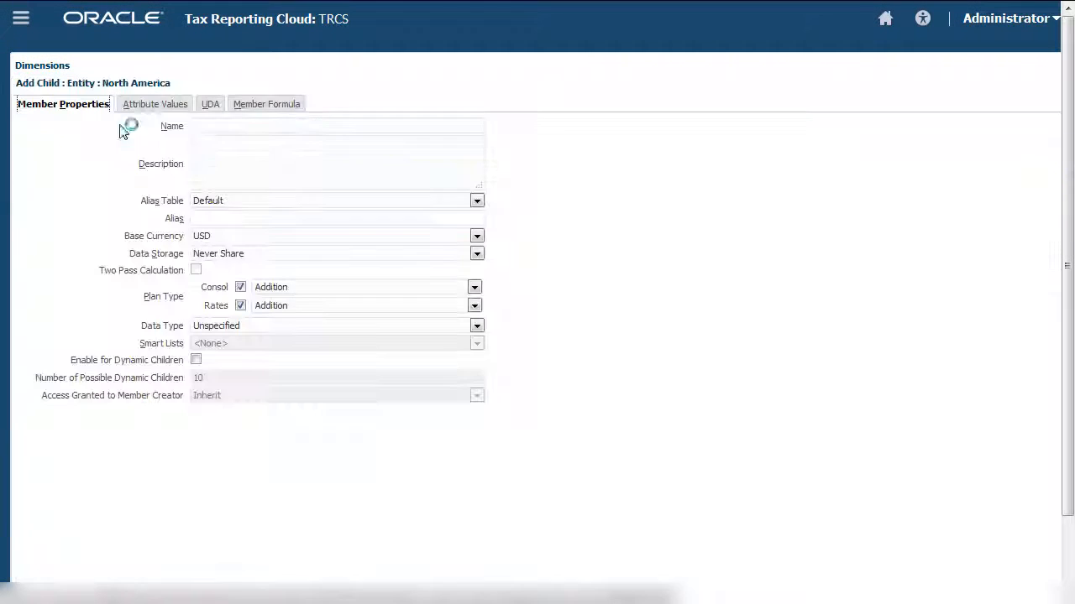
Name the new entity CLE301, give it the alias Canadian Entity, and set its base currency to CAD
click(211, 125)
text(CLE301)
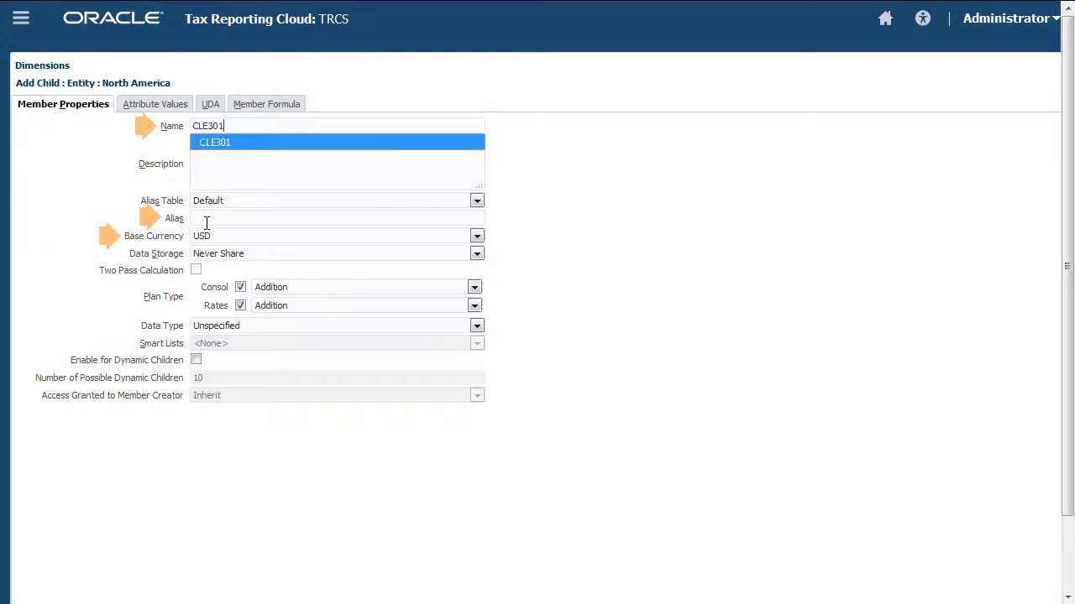
click(205, 218)
text(Canad)
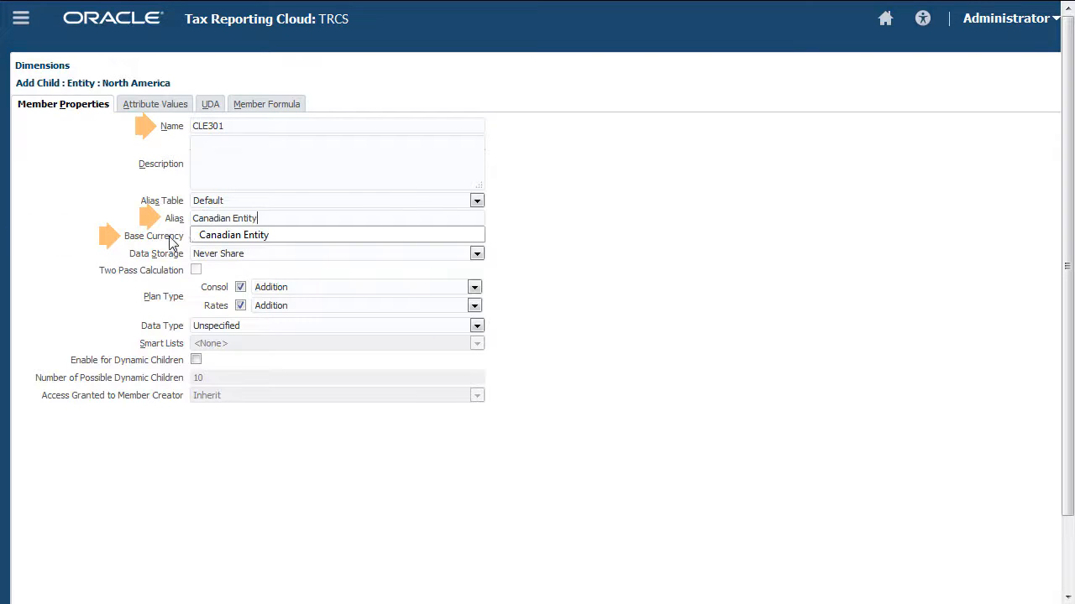
text(ian Entity)
click(476, 237)
click(451, 306)
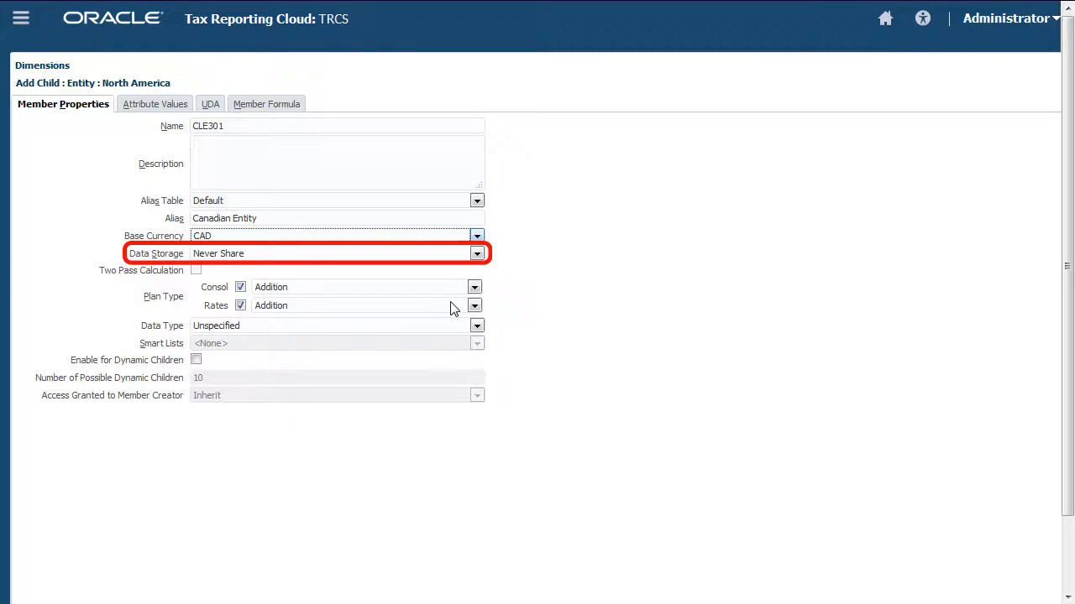
Assign the CA value of the Domicile attribute to the new entity and save the member
click(178, 111)
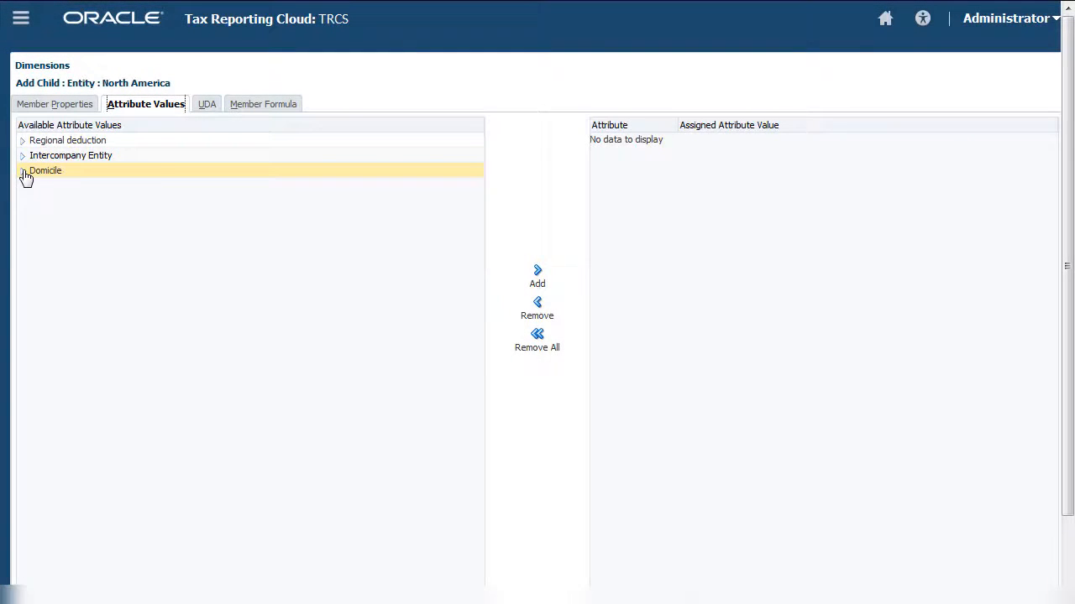
click(23, 171)
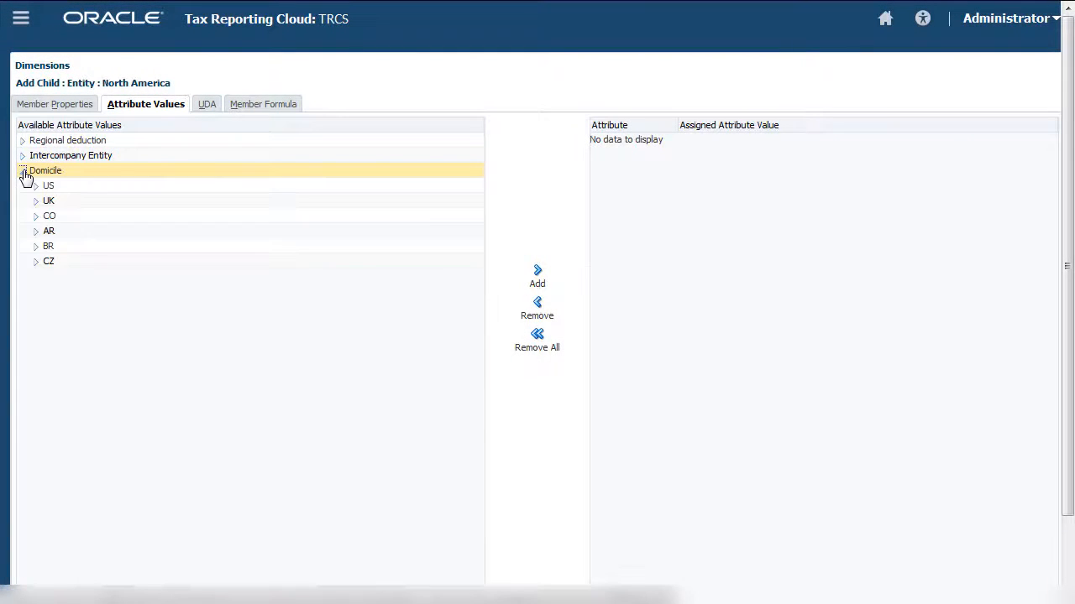
click(66, 426)
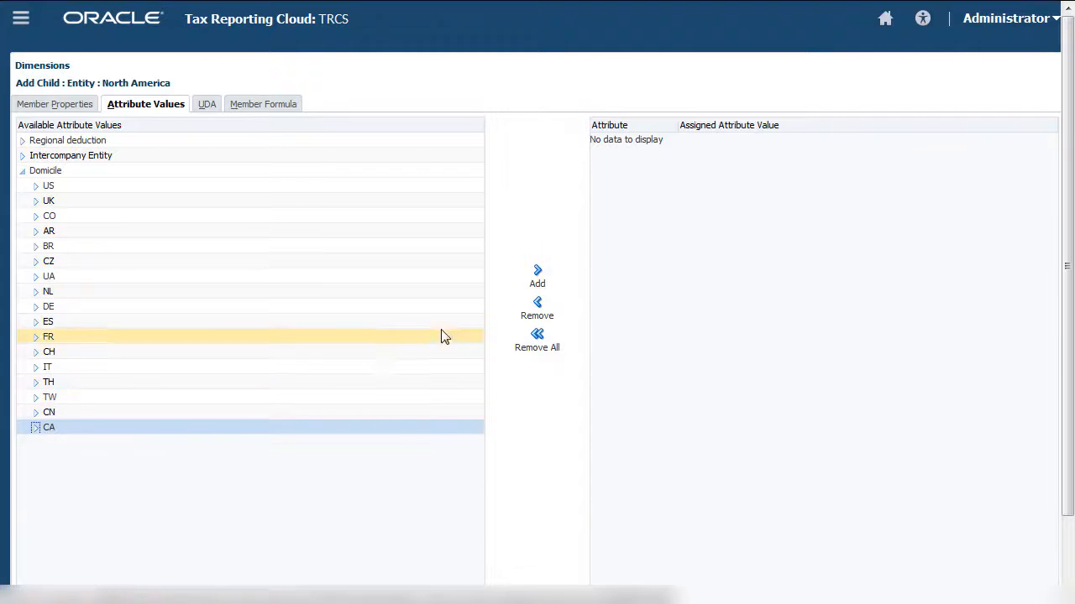
click(538, 274)
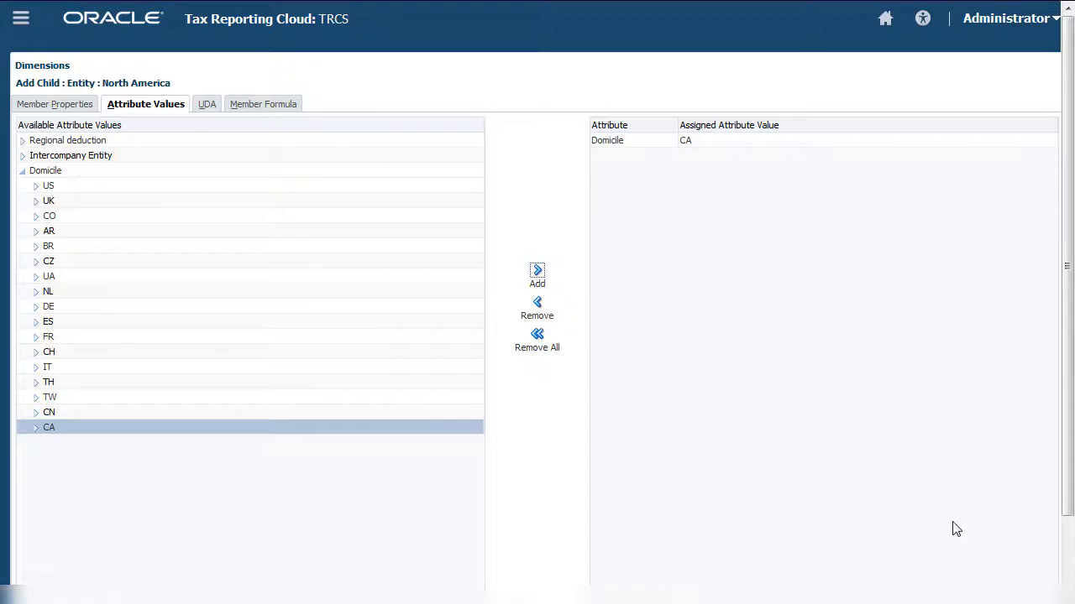
scroll(1041, 588, down, 2)
click(996, 587)
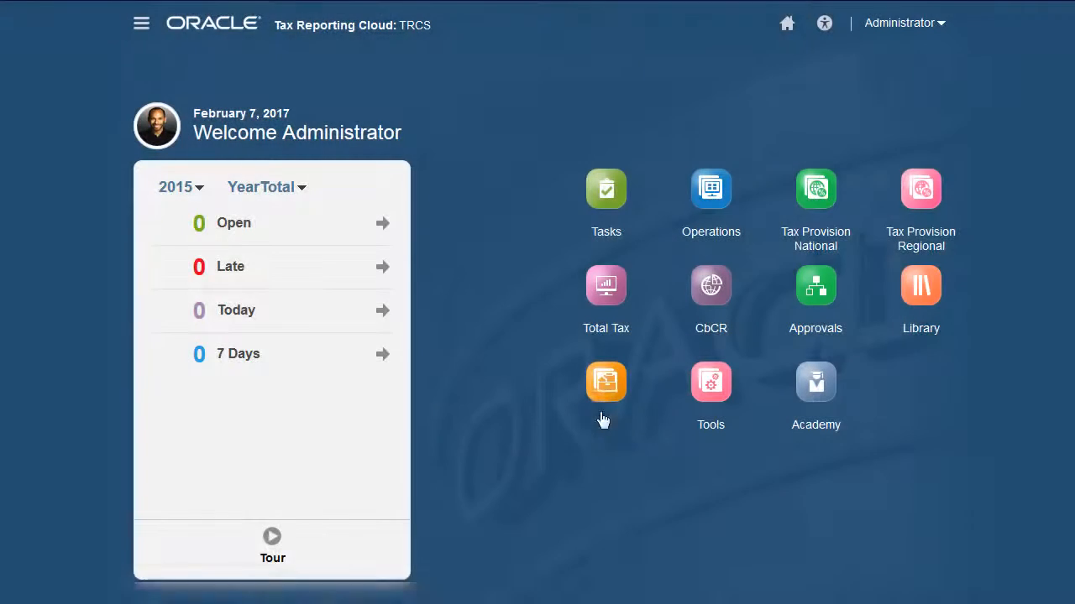
Refresh the application database, keeping use enabled for all users before and after the refresh
click(602, 384)
click(601, 398)
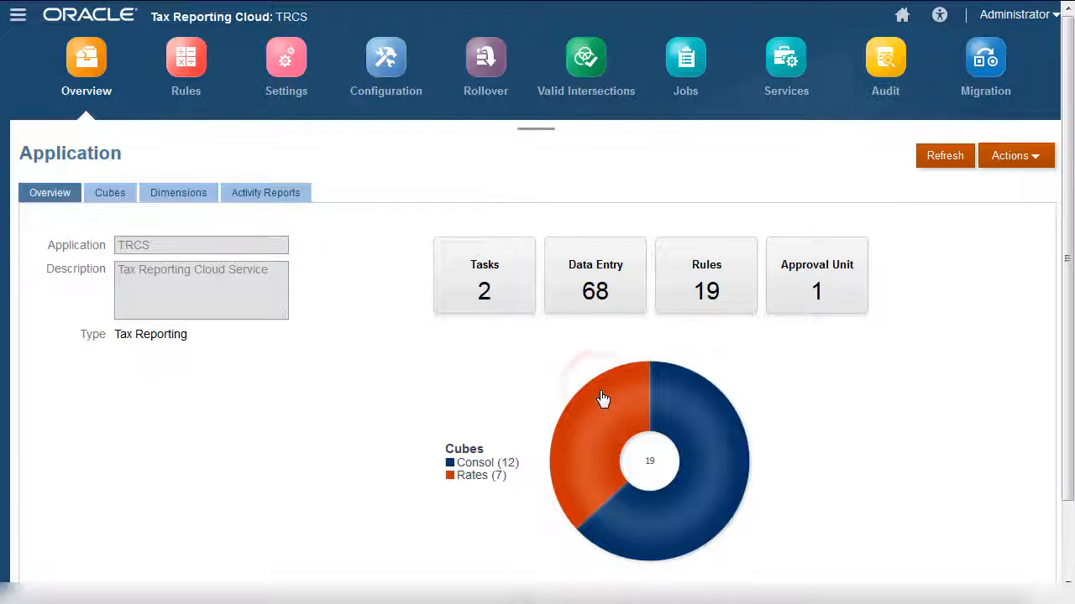
click(1035, 158)
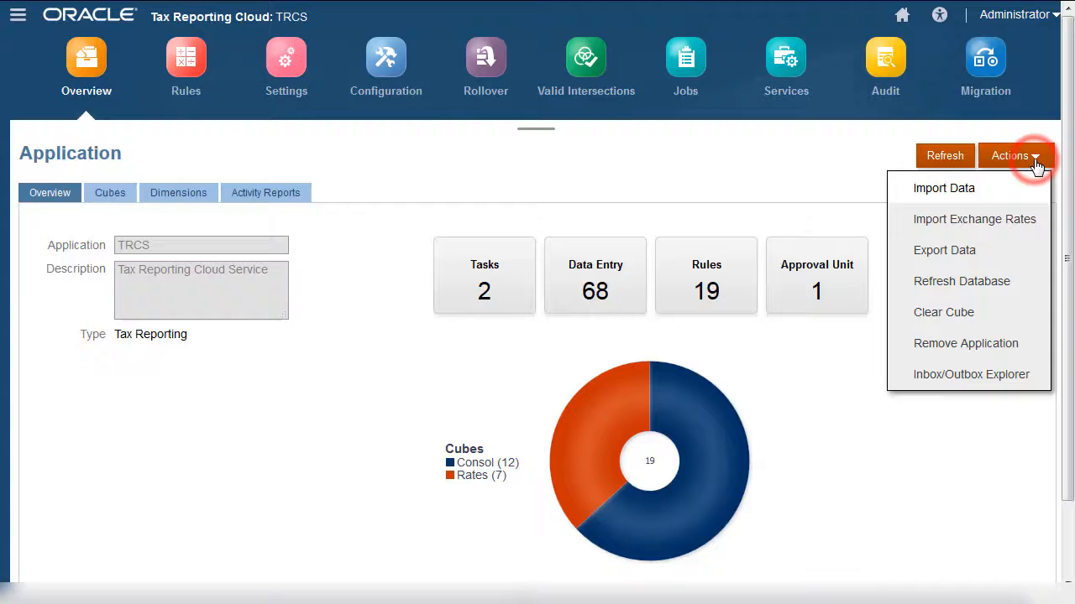
click(1027, 280)
click(794, 28)
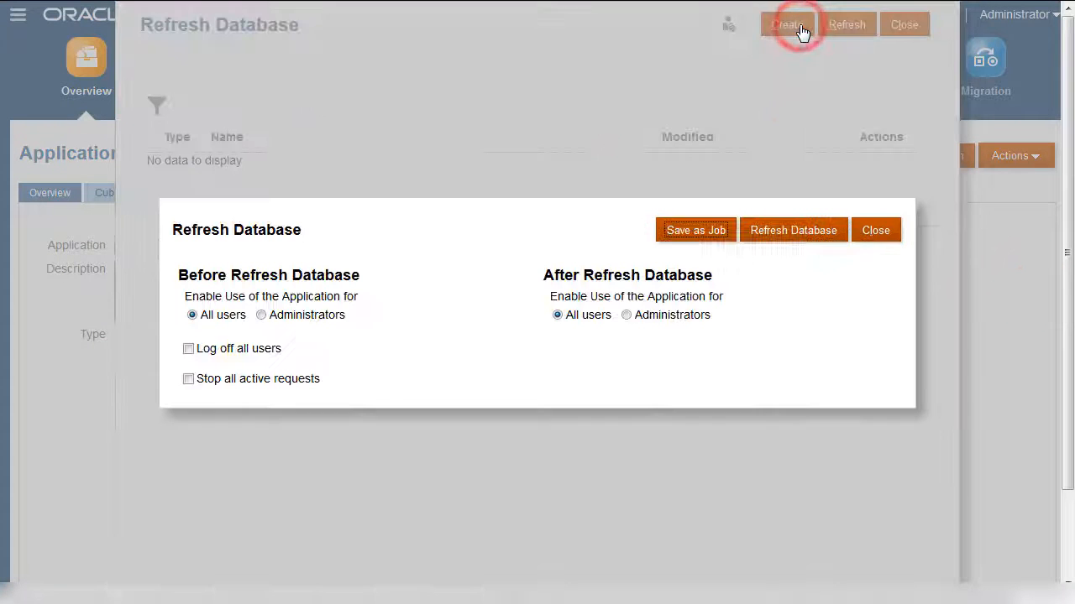
click(827, 231)
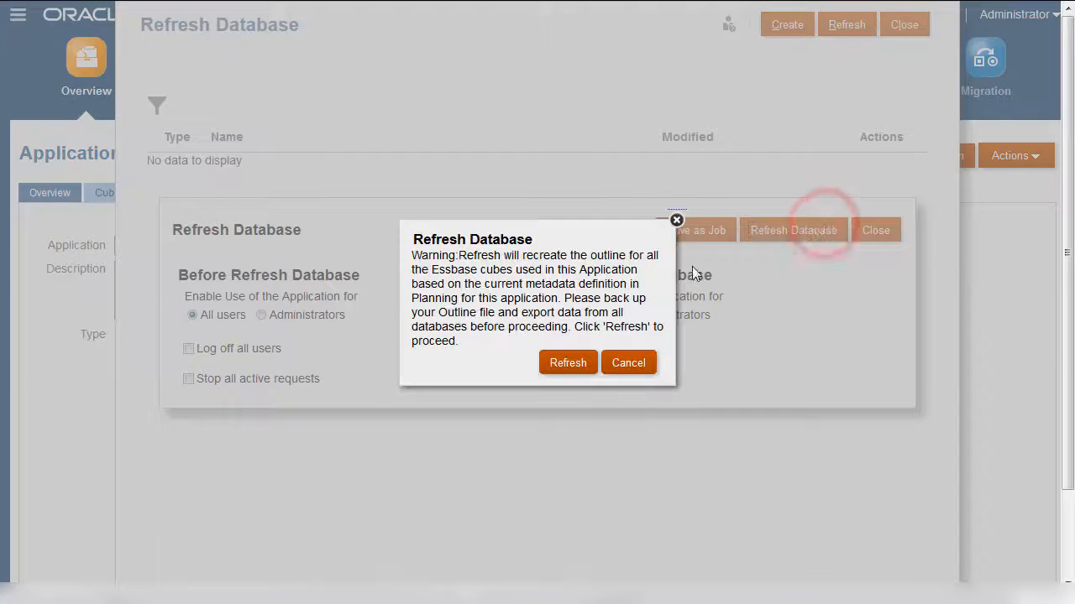
click(581, 367)
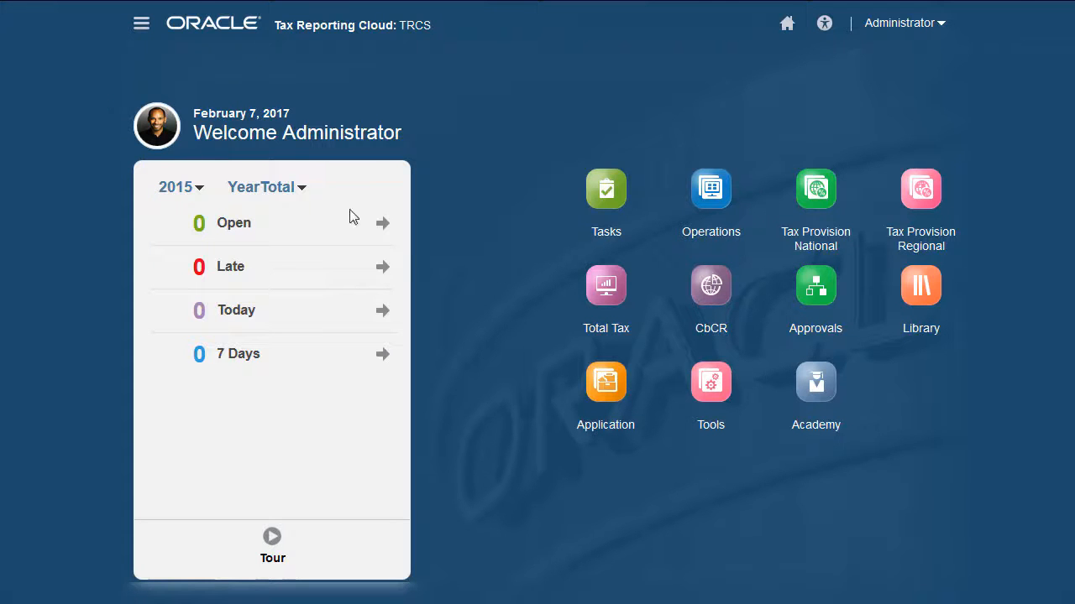
Examine the Canada row in the Jurisdiction and Entity Combination valid intersection rule
click(606, 386)
click(709, 359)
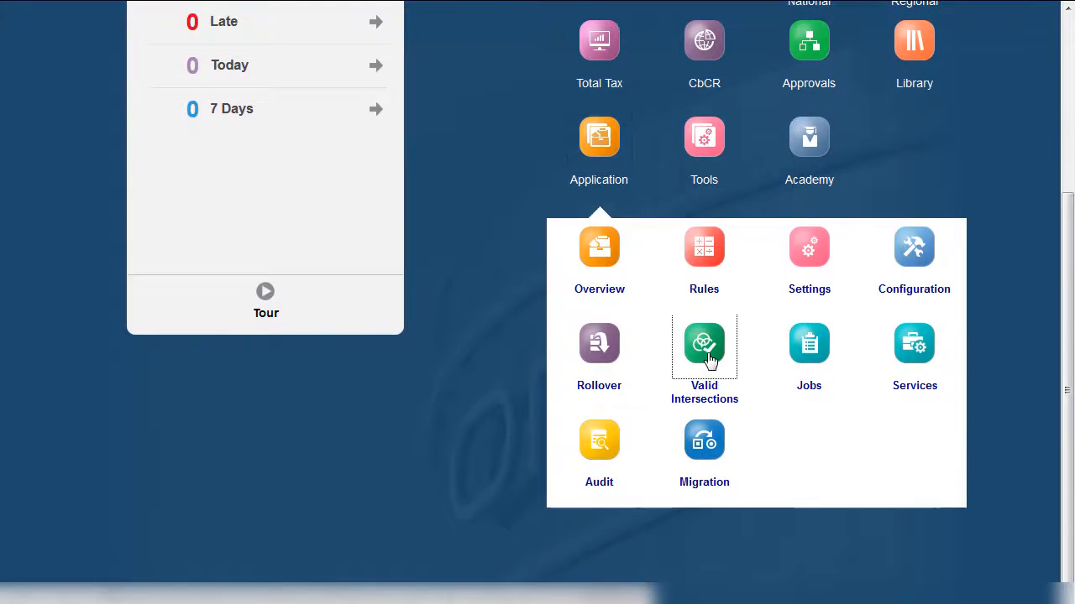
click(317, 278)
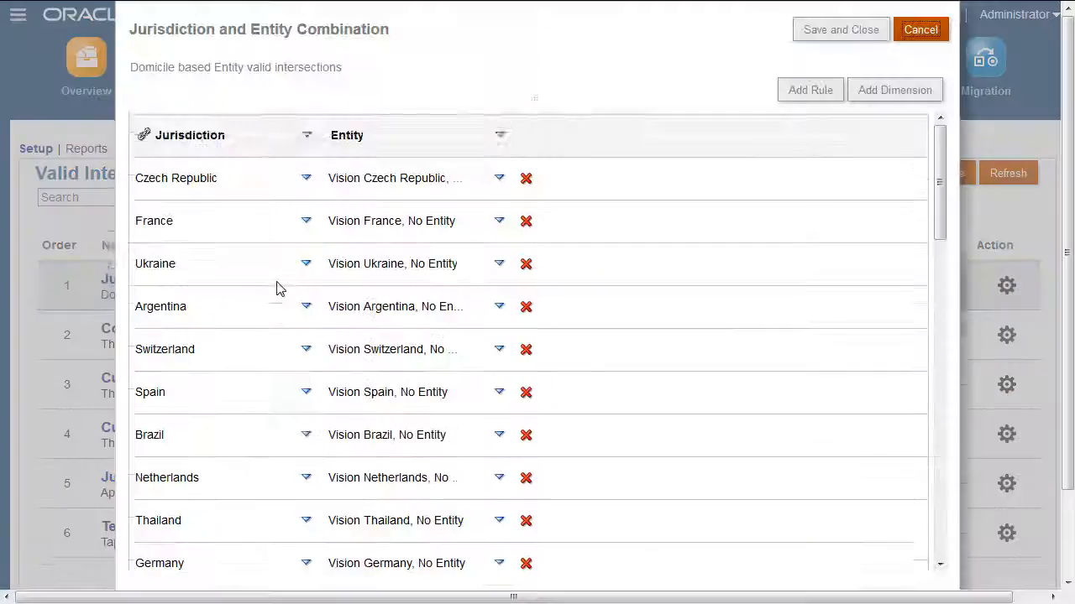
scroll(280, 288, down, 5)
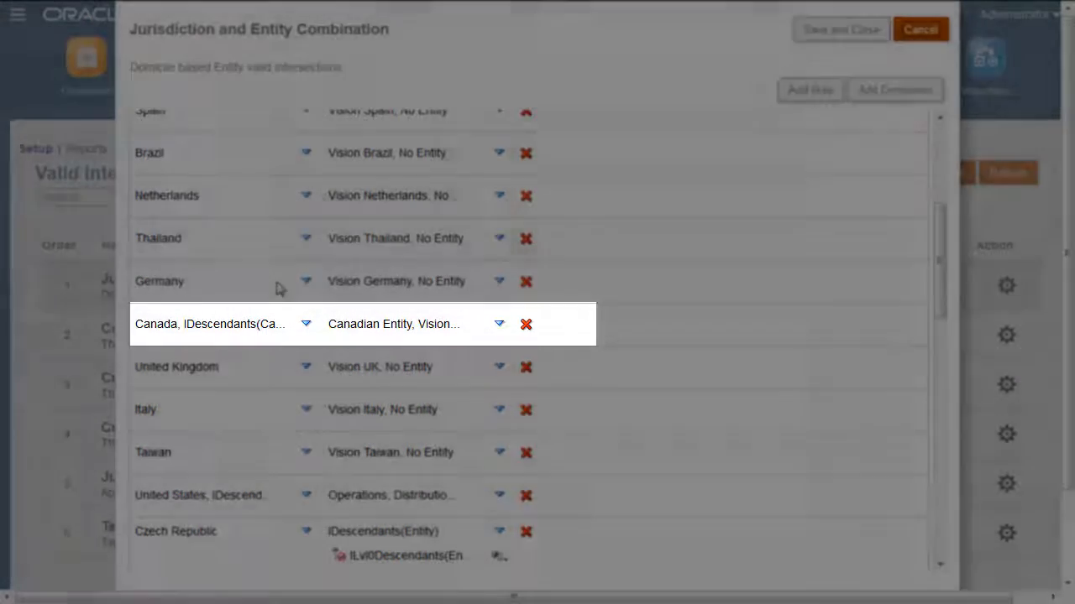
scroll(276, 285, down, 1)
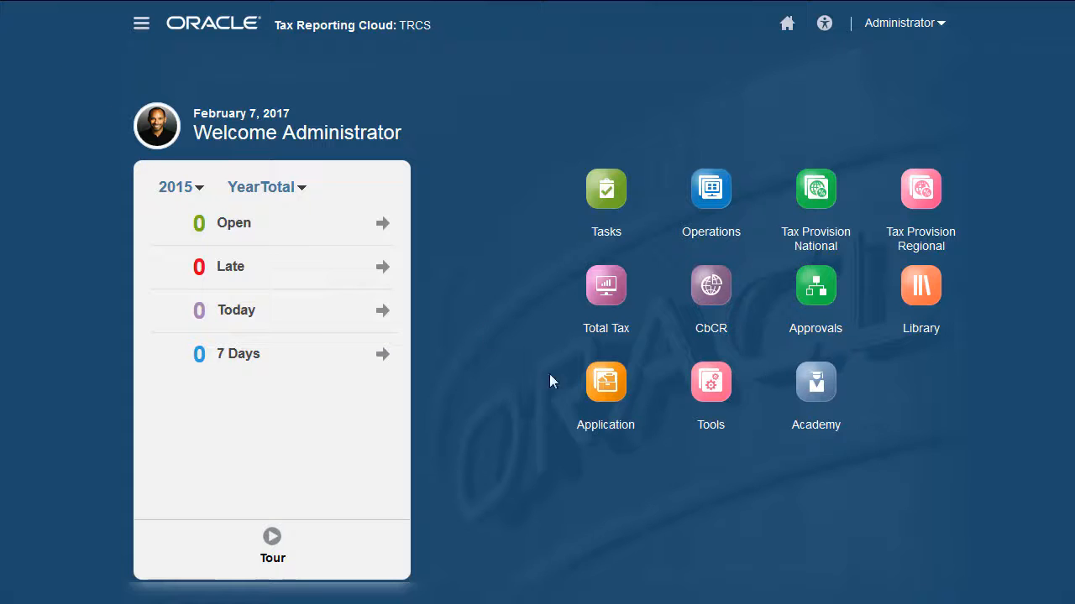
Export the Entity dimension metadata locally as a comma-delimited file, saving ExportedMetadataFile.zip in the Temp folder on Data (D:)
click(603, 398)
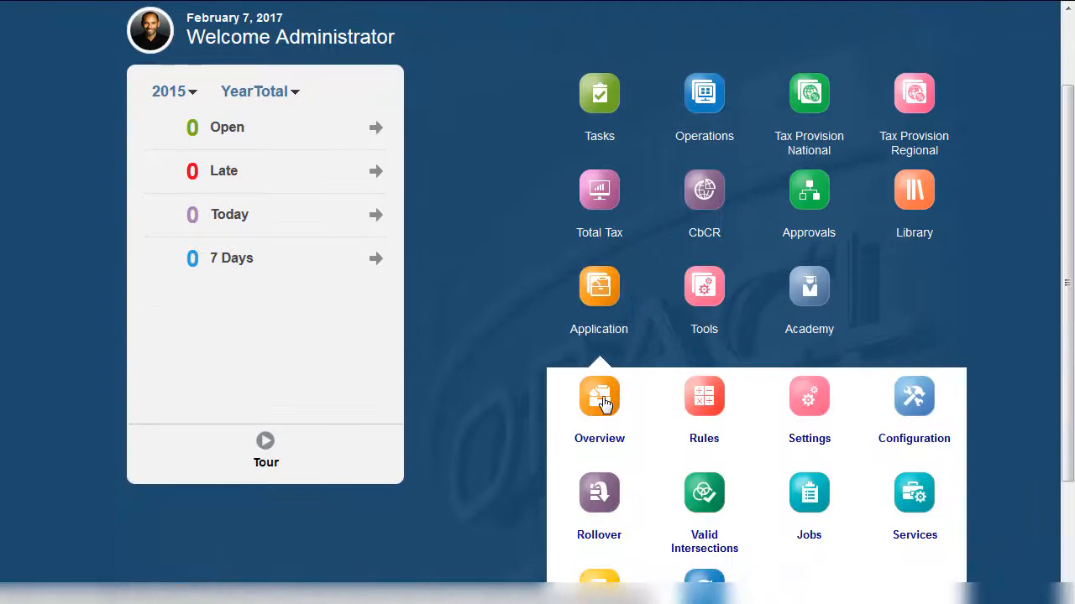
click(602, 402)
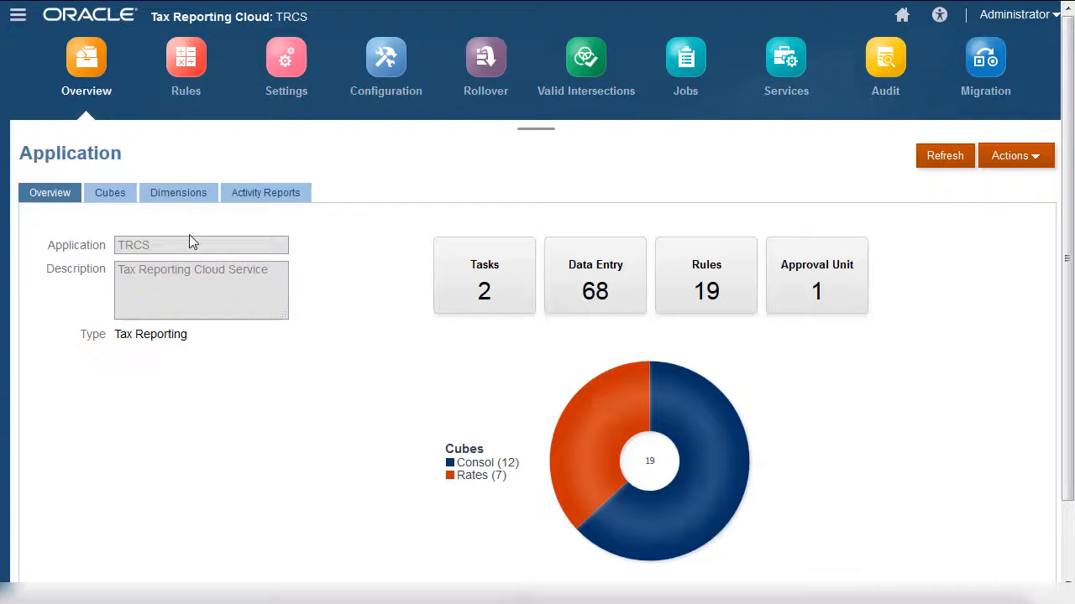
click(176, 201)
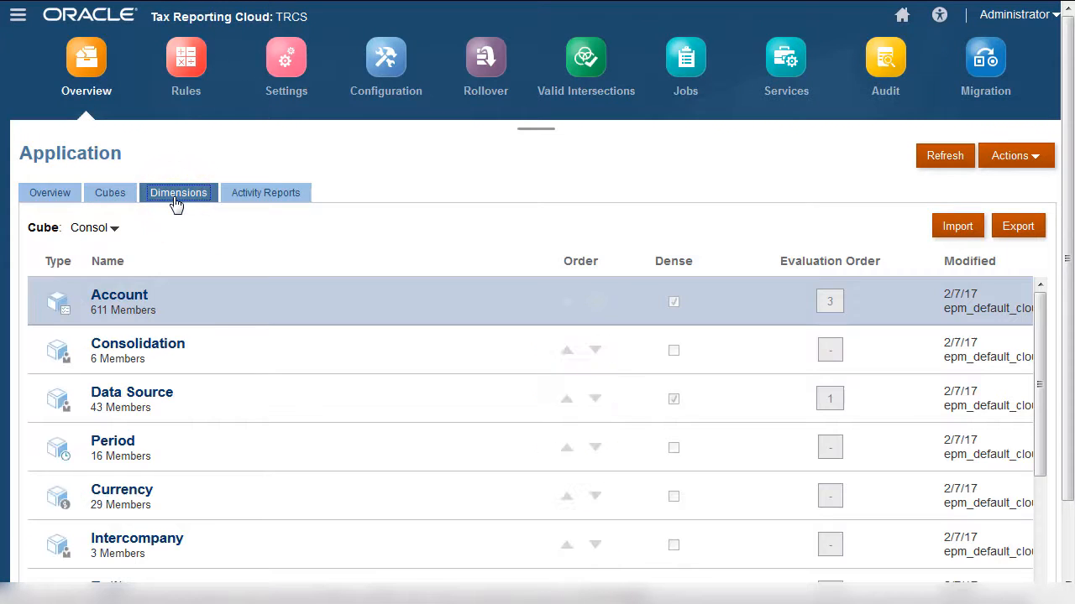
click(1018, 228)
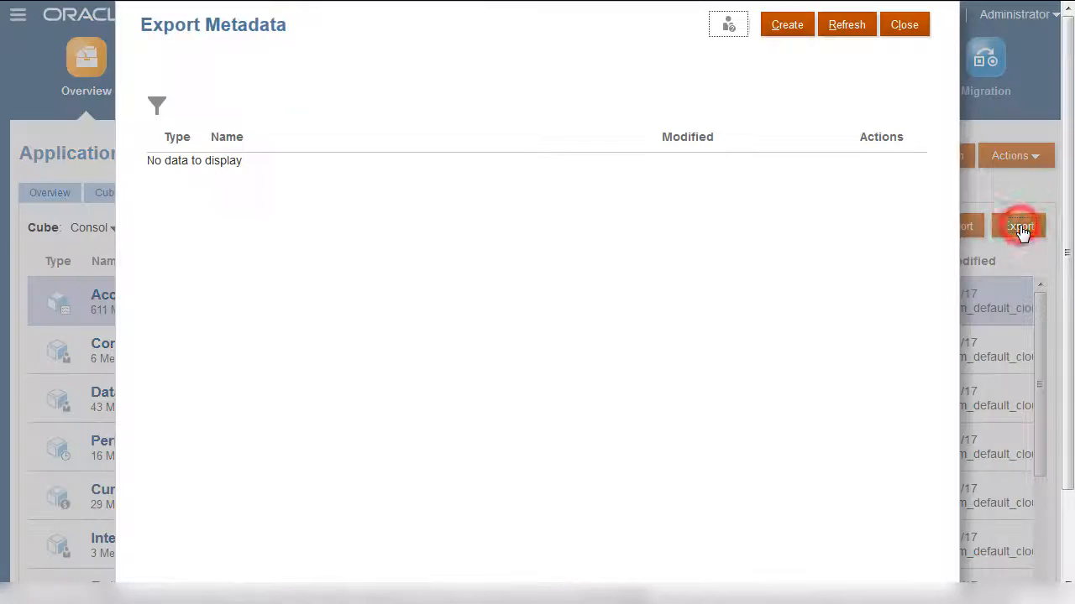
click(789, 27)
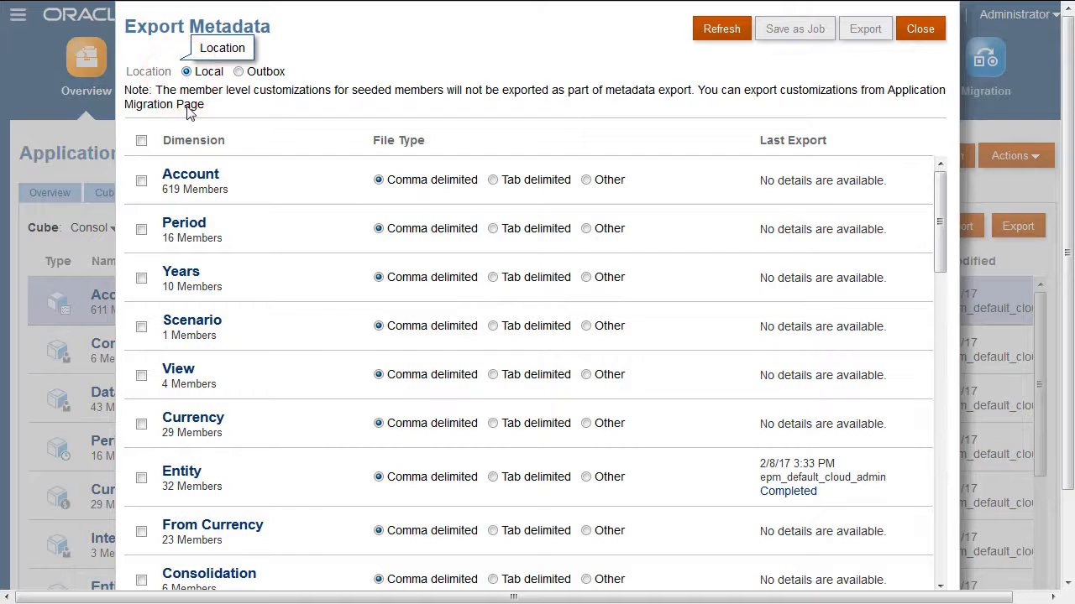
click(141, 480)
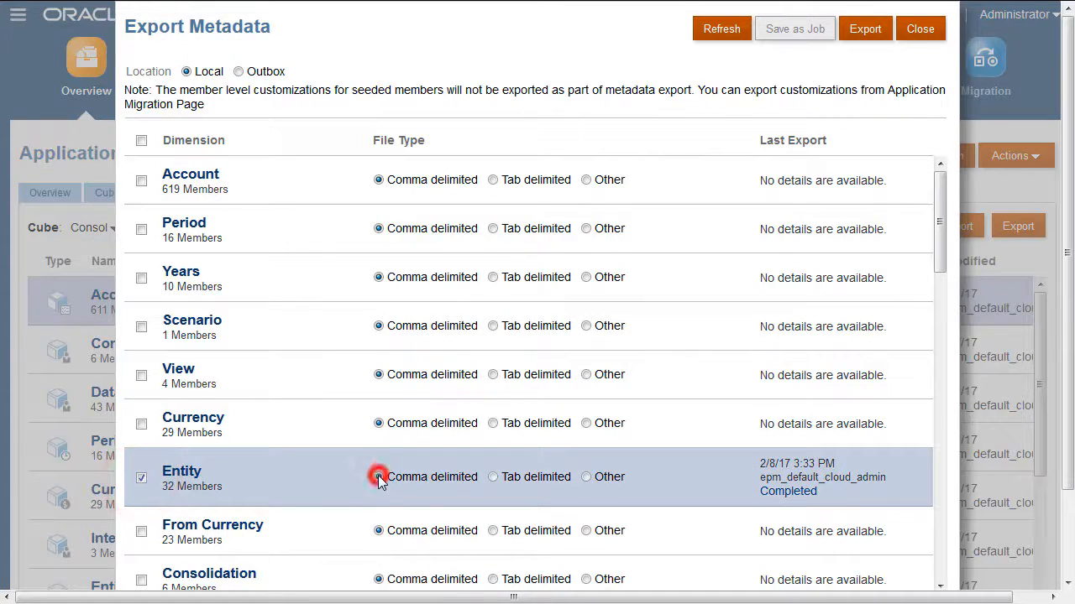
click(883, 32)
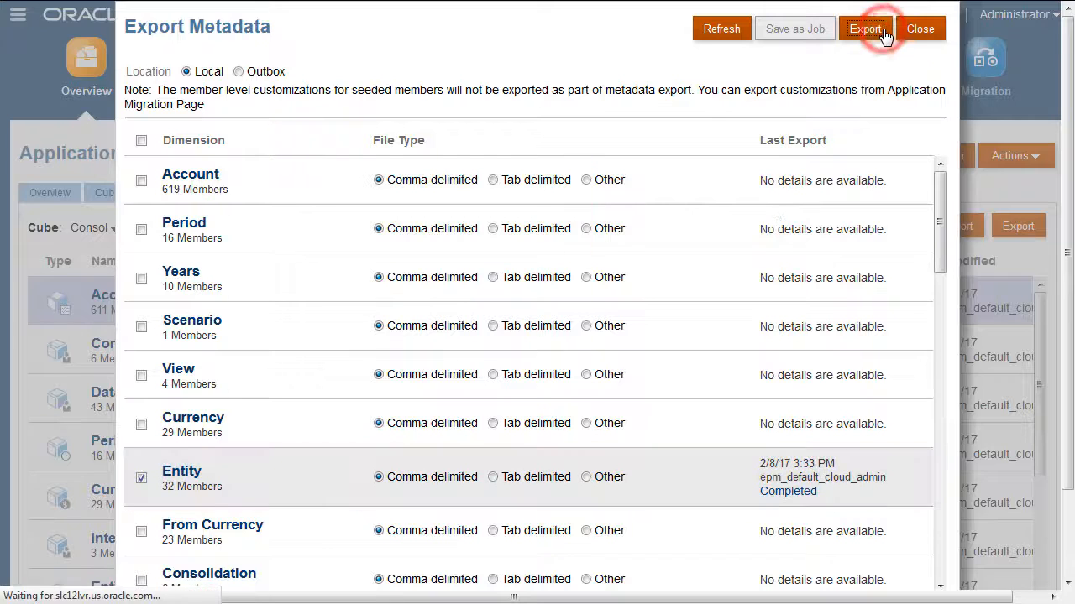
click(451, 385)
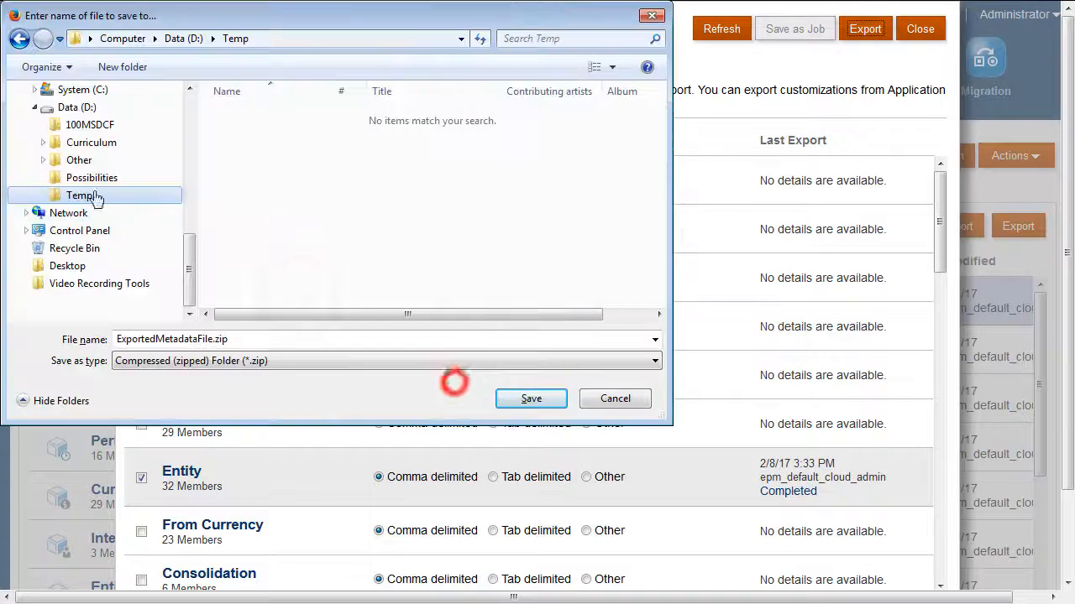
click(532, 396)
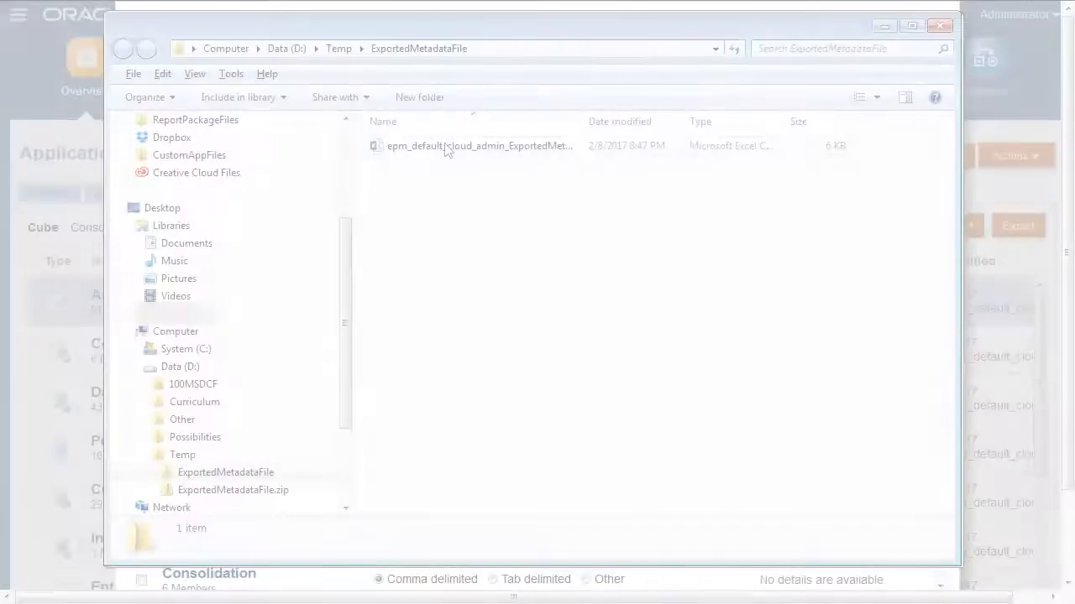
Open the exported Entity CSV file in Excel and fit all column widths to their contents
double_click(447, 147)
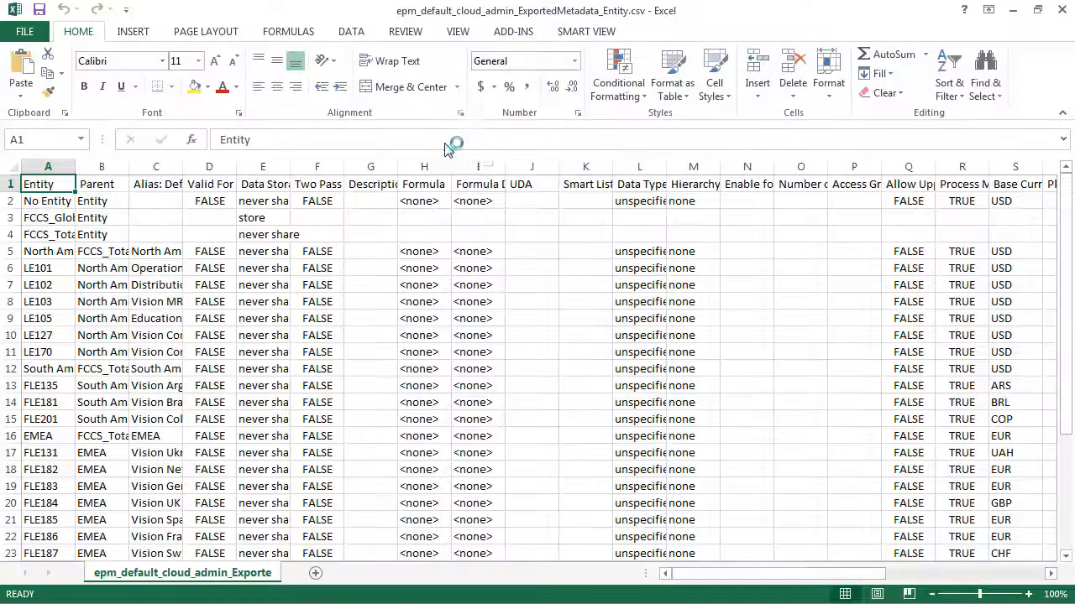
click(11, 166)
double_click(74, 167)
Freeze the header row and the Entity column of the sheet, and set the zoom to 80%
click(199, 203)
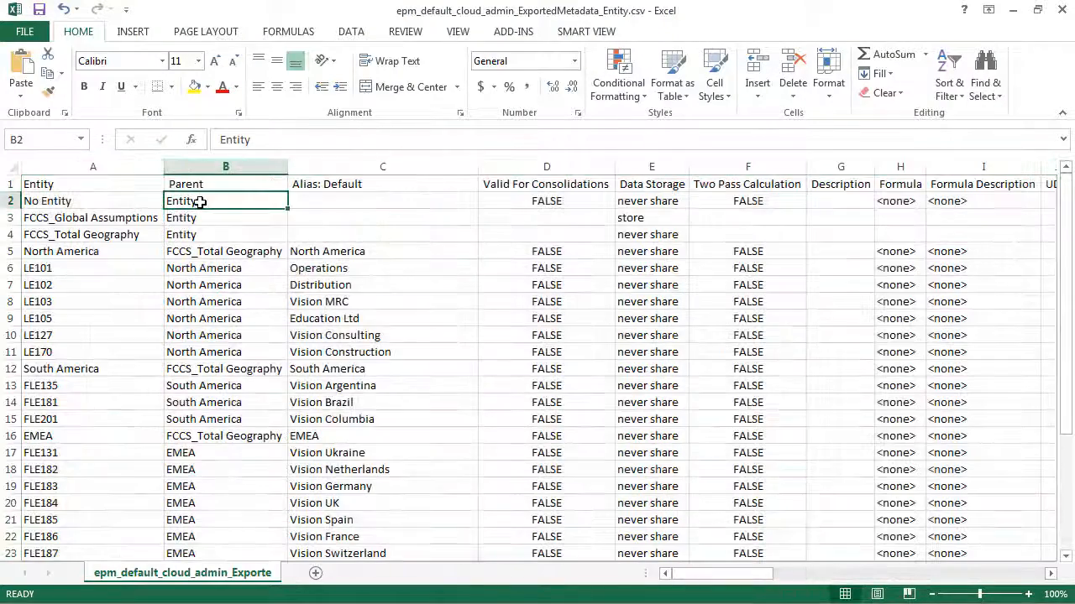
click(457, 32)
click(545, 86)
click(588, 125)
click(932, 595)
click(932, 594)
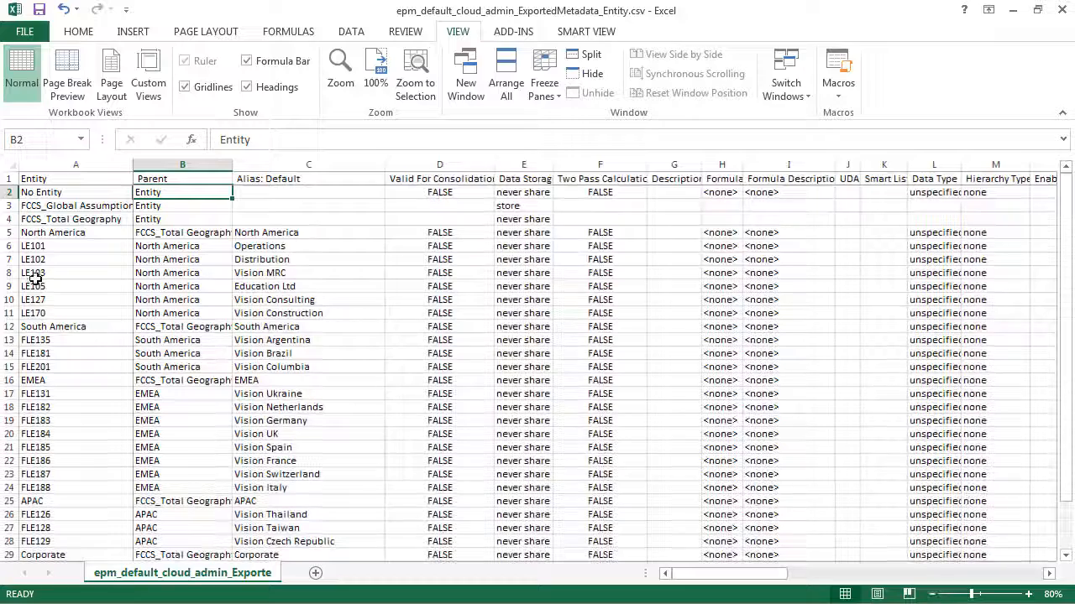
Copy the LE101 entity row and paste it into row 34, the first empty row below the data
click(10, 246)
right_click(14, 248)
click(46, 280)
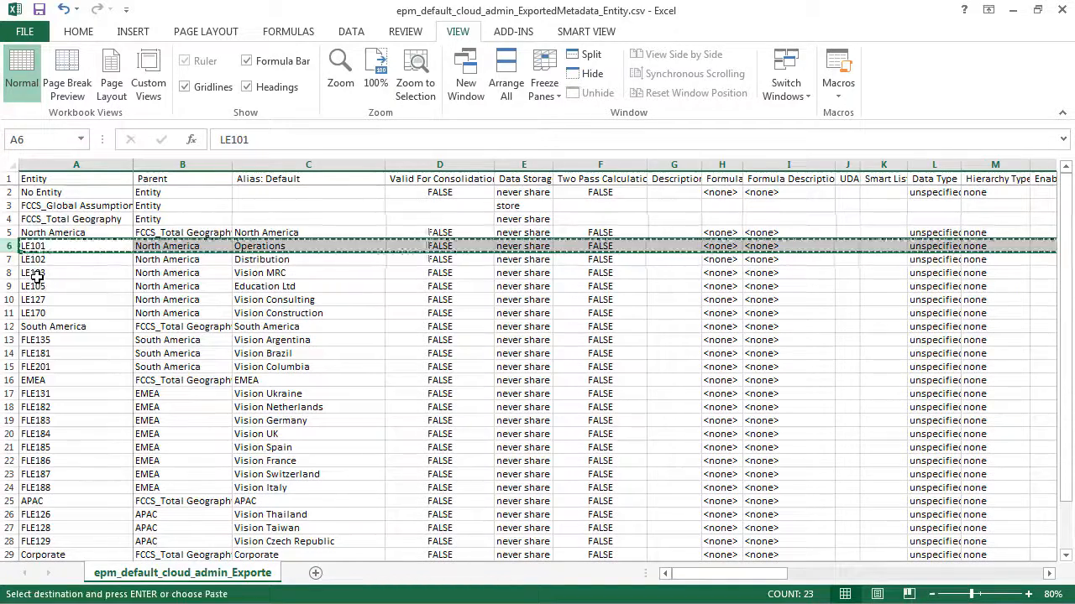
scroll(33, 319, down, 5)
click(12, 420)
right_click(17, 418)
click(50, 245)
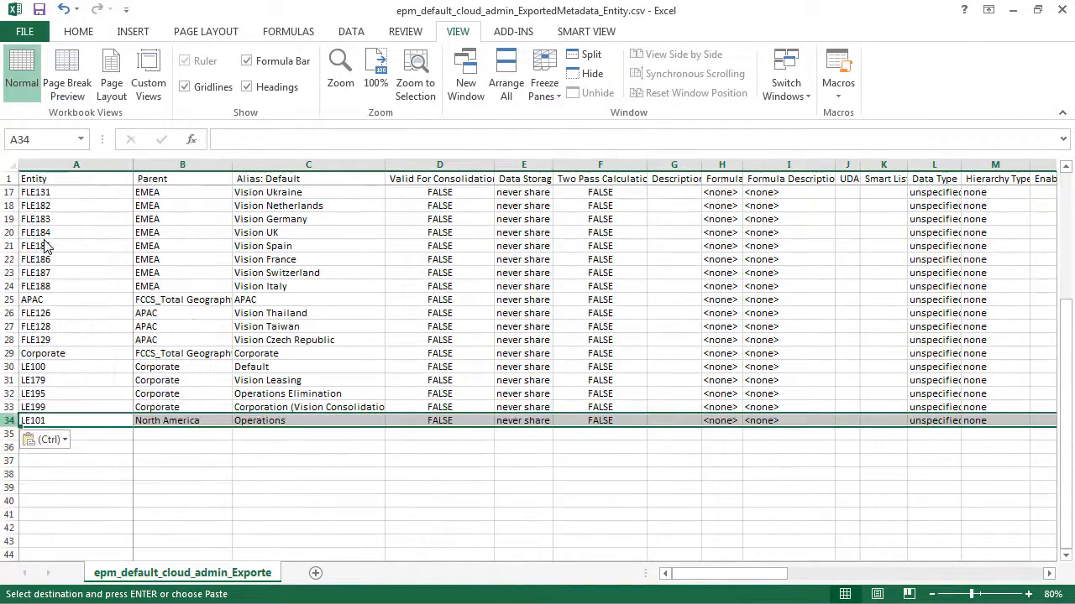
In the pasted row, change the entity name to CLE301 and the default alias to Canadian Entity
double_click(38, 419)
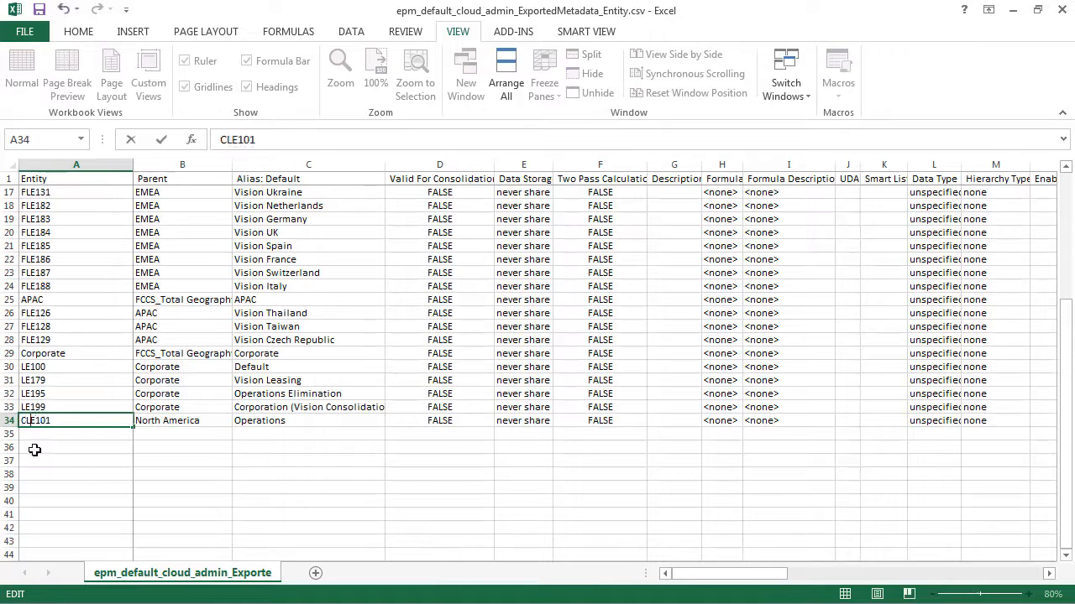
key(Return)
key(Up)
key(Right)
key(Right)
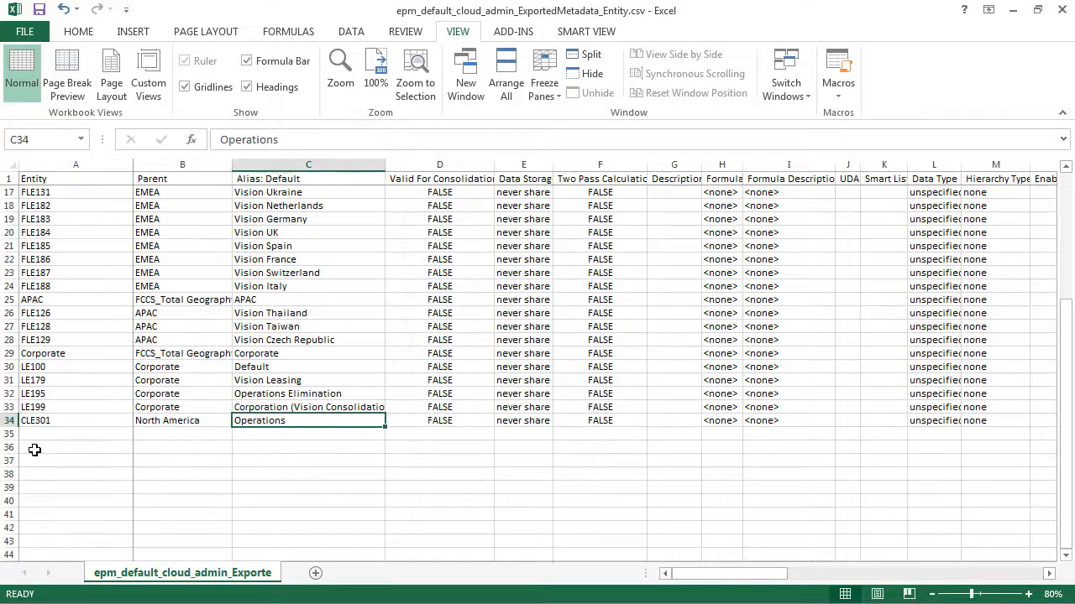
text(Can)
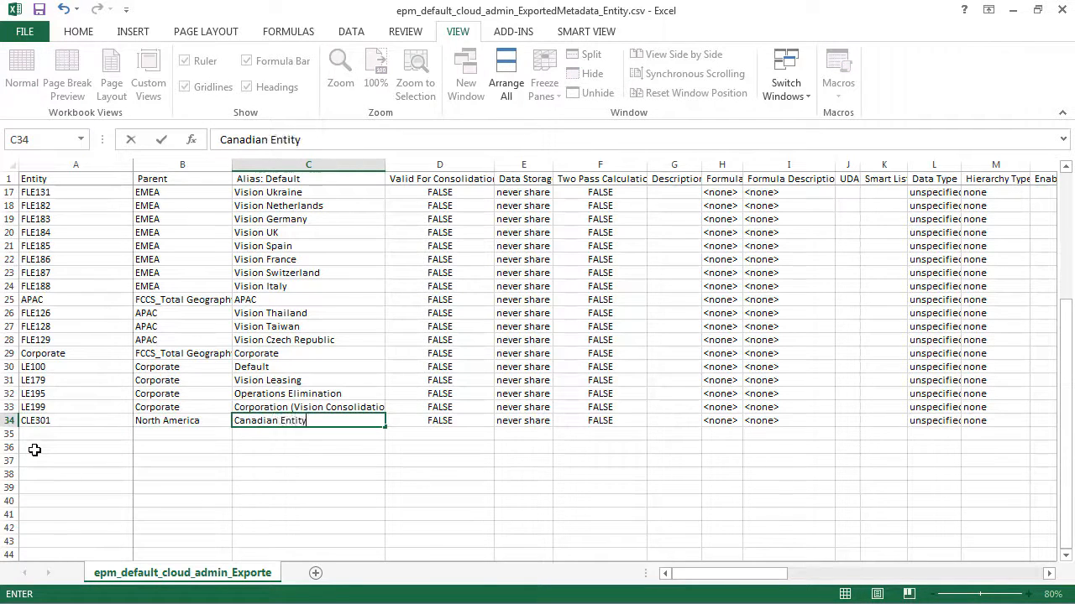
text(adian Entity)
key(Return)
Set the Base Currency of the CLE301 row to CAD
key(Up)
key(Right)
key(Right)
key(Right)
key(Right)
key(Right)
key(Right)
key(Right)
key(Right)
key(Right)
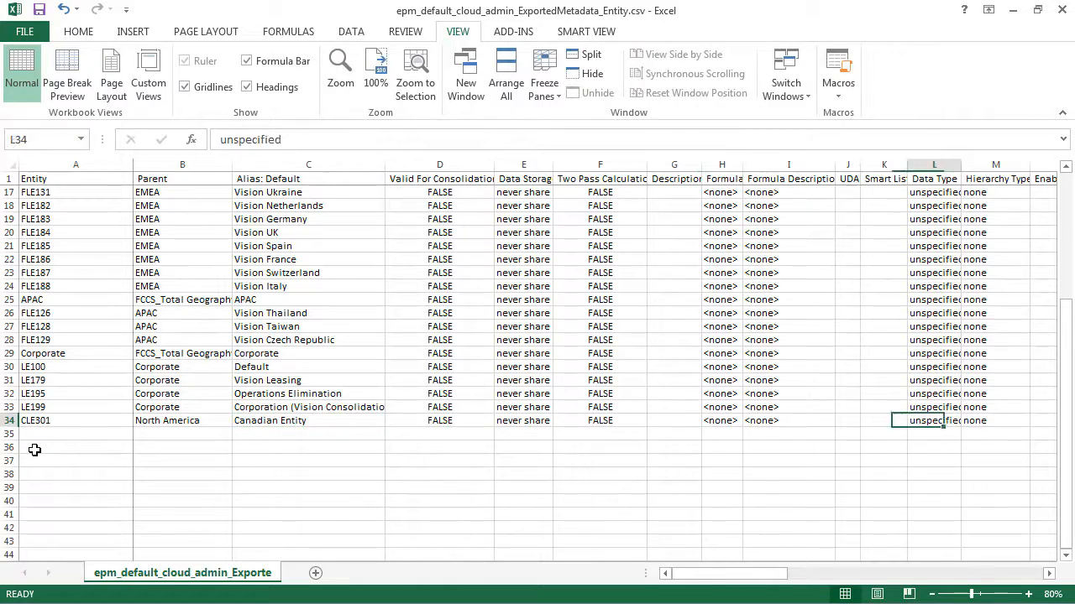
key(Right)
key(Right)
key(Right)
key(Right)
key(Right)
key(Right)
key(Right)
text(CAD)
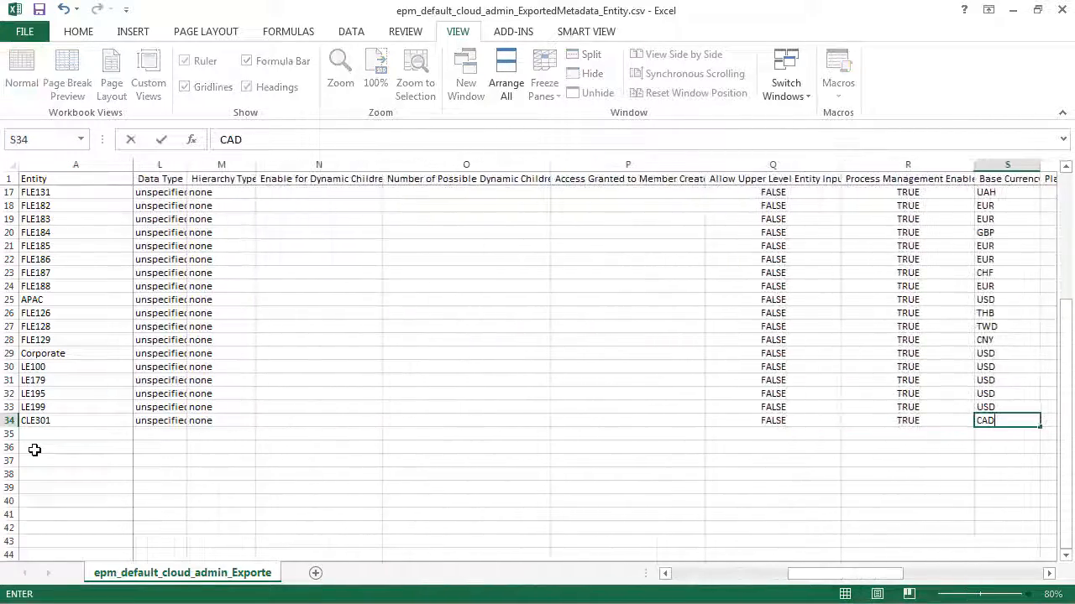
key(Right)
Set the Domicile value of the CLE301 row to CA
key(Right)
key(Right)
key(Right)
key(Right)
key(Right)
key(Right)
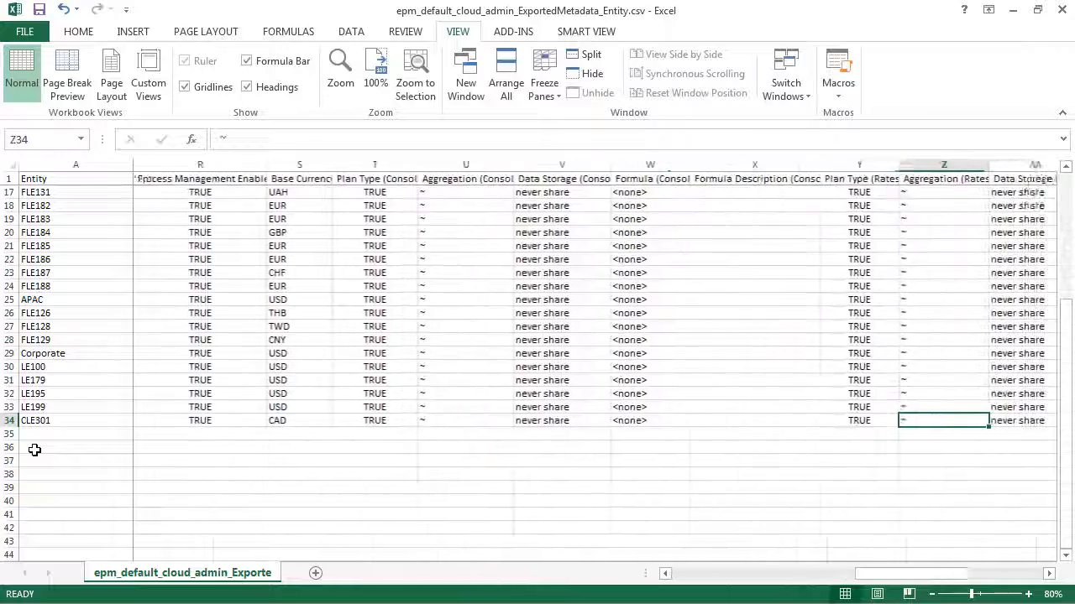
key(Right)
key(Right)
key(Right)
key(Right)
key(Right)
key(Right)
text(CA)
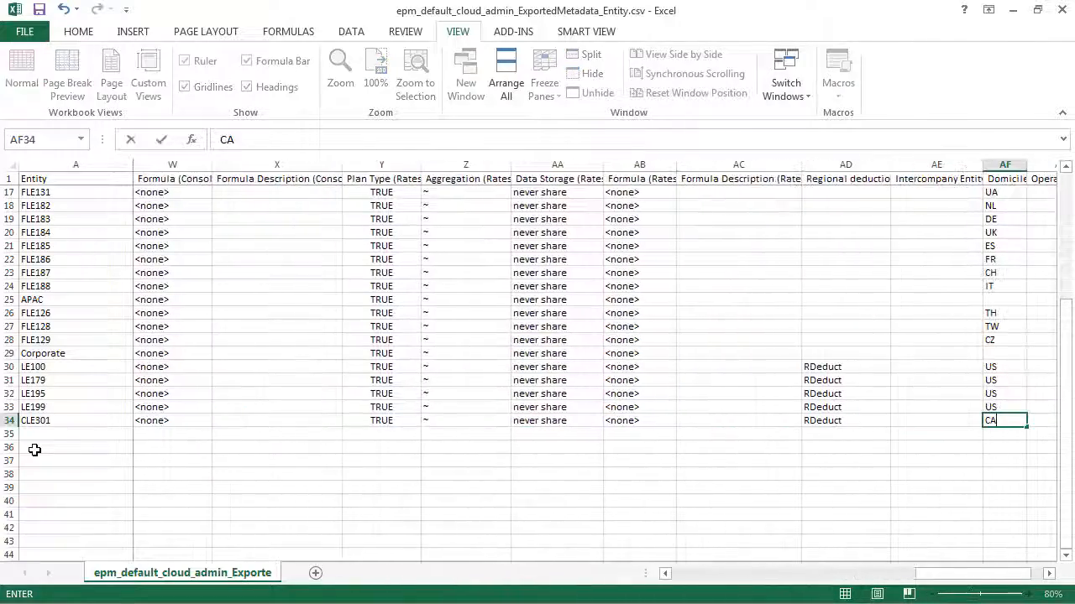
Close the workbook, saving the edited entity metadata as ImportEntity in CSV (Comma delimited) format in the ExportedMetadataFile folder
key(Home)
click(1062, 9)
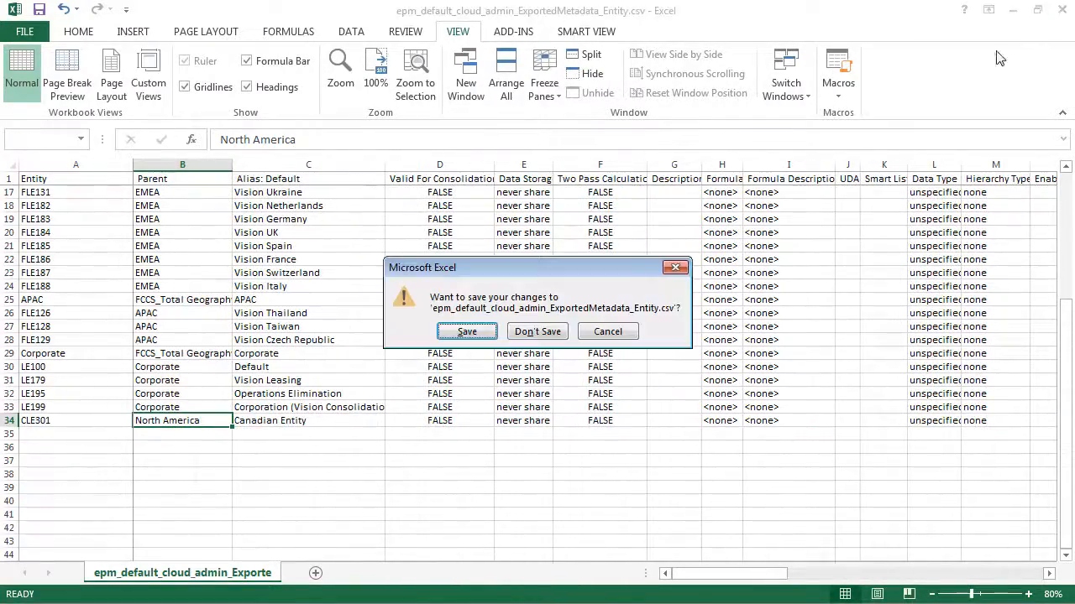
click(466, 333)
click(359, 402)
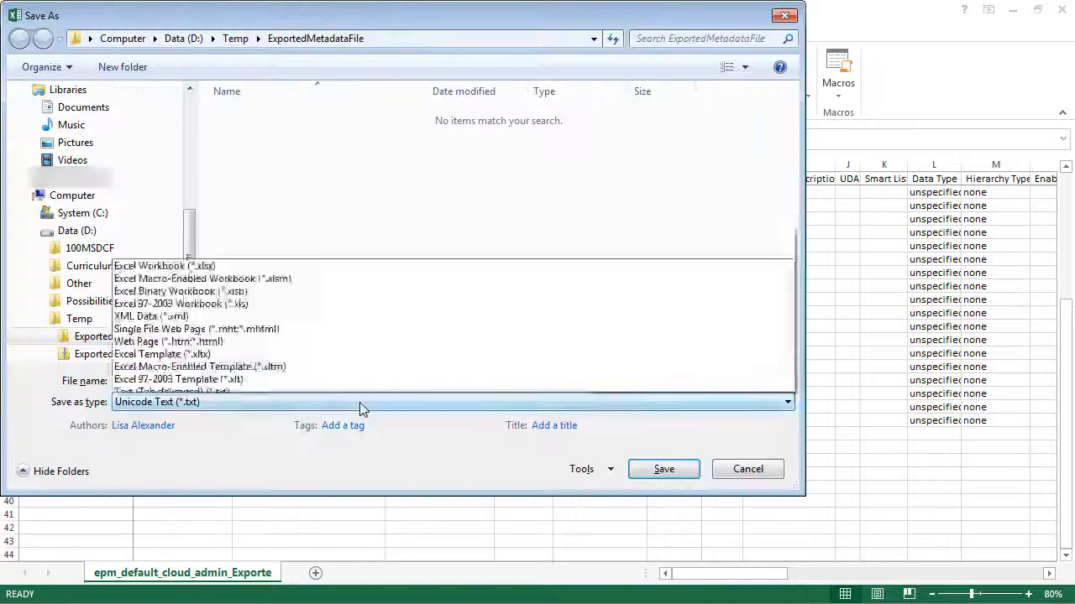
click(243, 222)
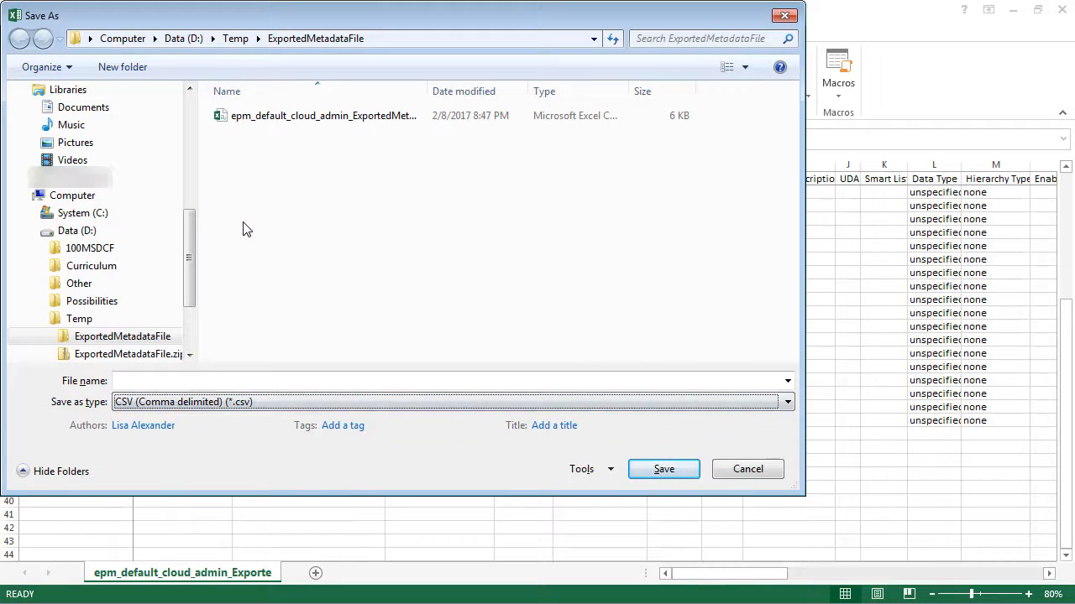
click(206, 382)
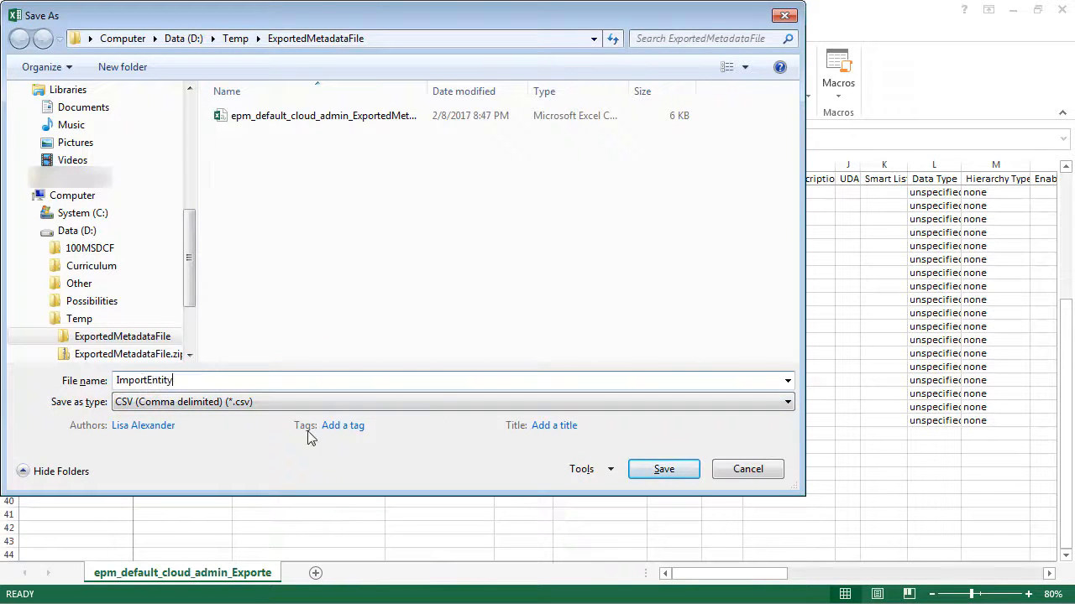
click(654, 472)
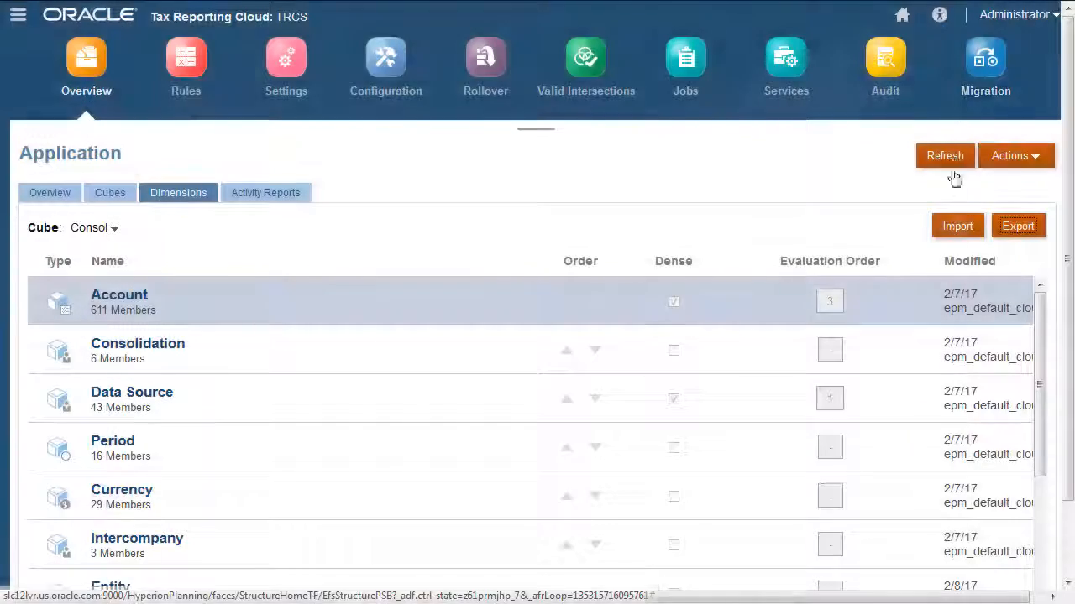
In Tax Reporting Cloud, create a metadata import with local file ImportEntity.csv from the ExportedMetadataFile folder for the Entity dimension
click(958, 227)
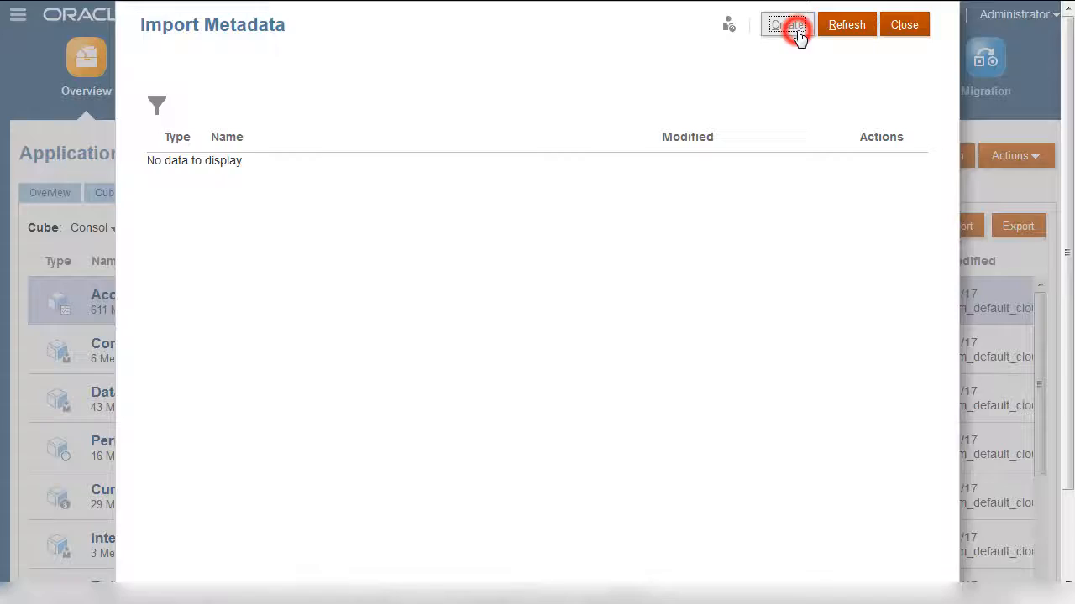
click(786, 25)
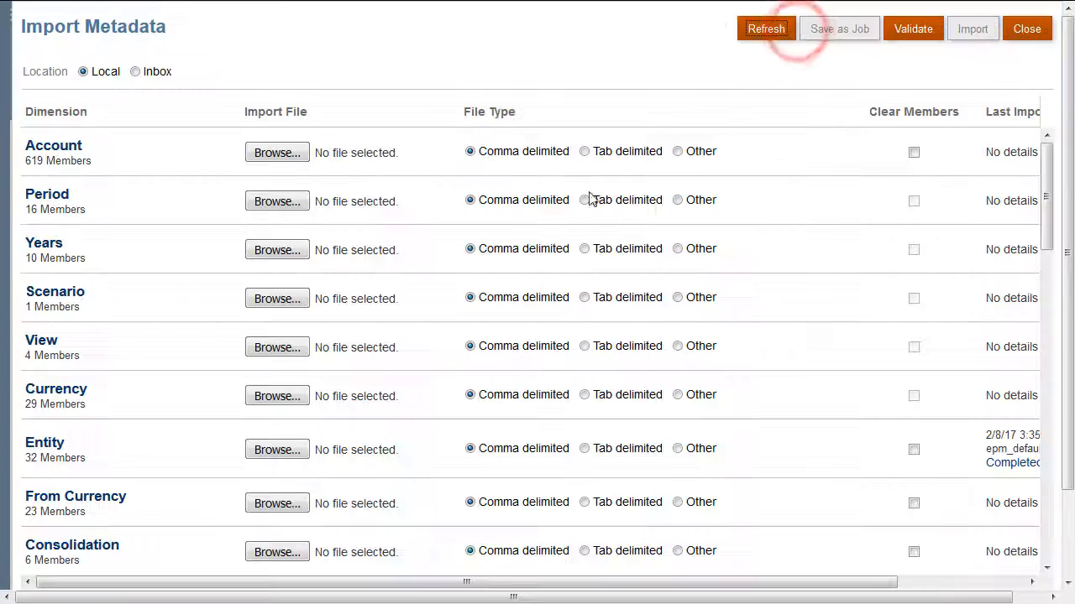
click(267, 453)
click(160, 216)
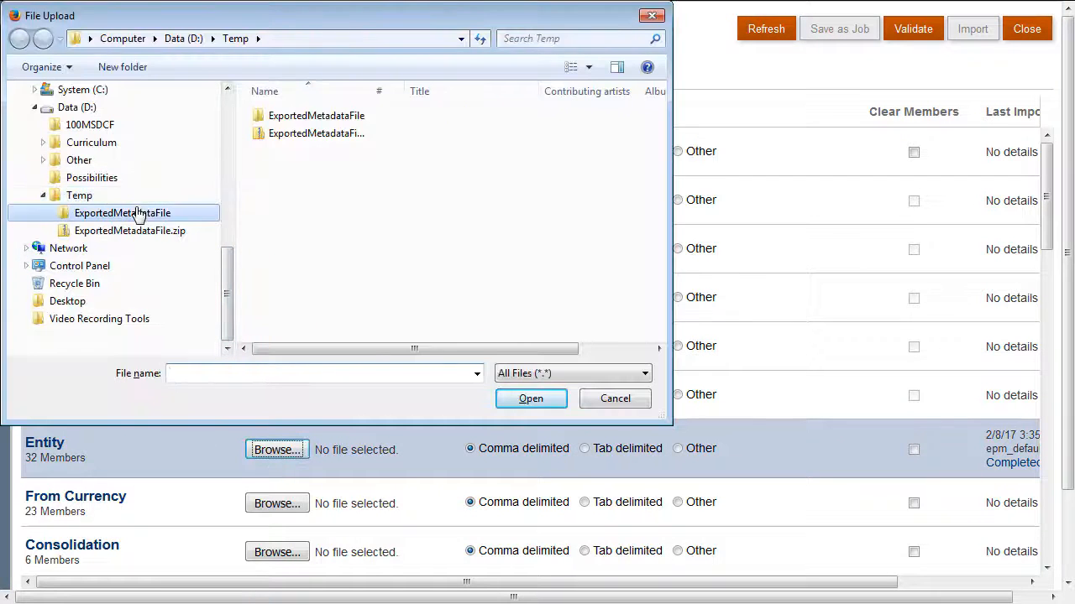
click(279, 148)
click(507, 403)
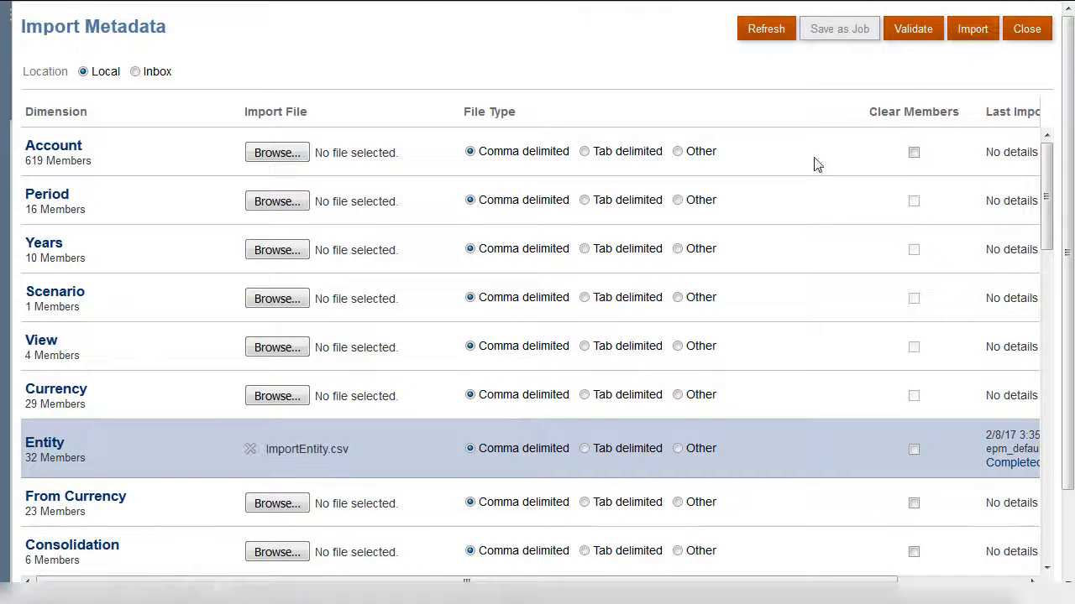
Run the Entity metadata import, acknowledge its submission and close the import setup
click(968, 32)
click(667, 332)
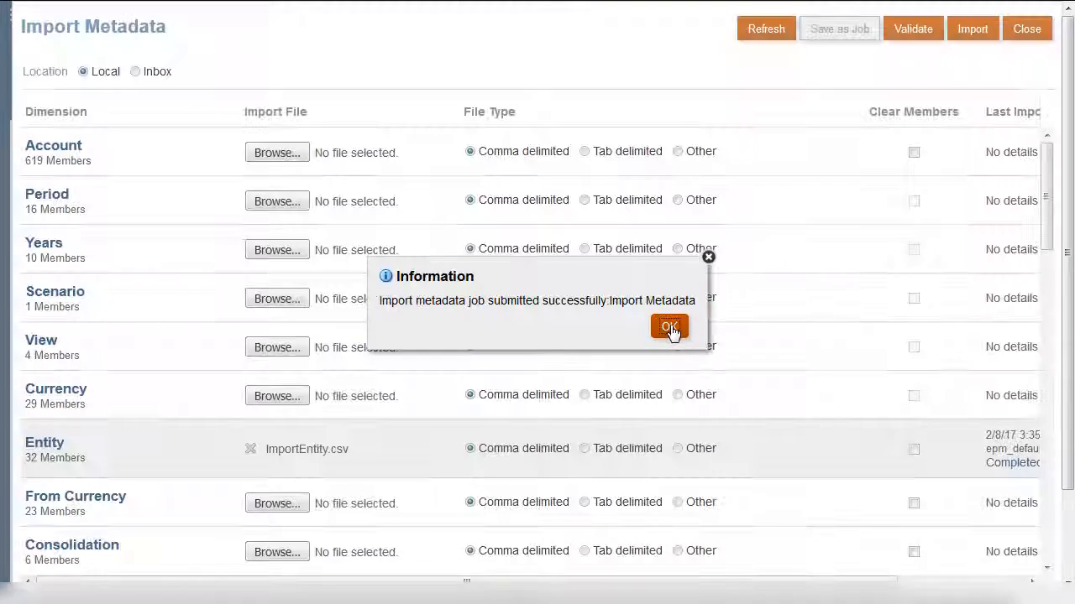
click(671, 329)
click(1018, 37)
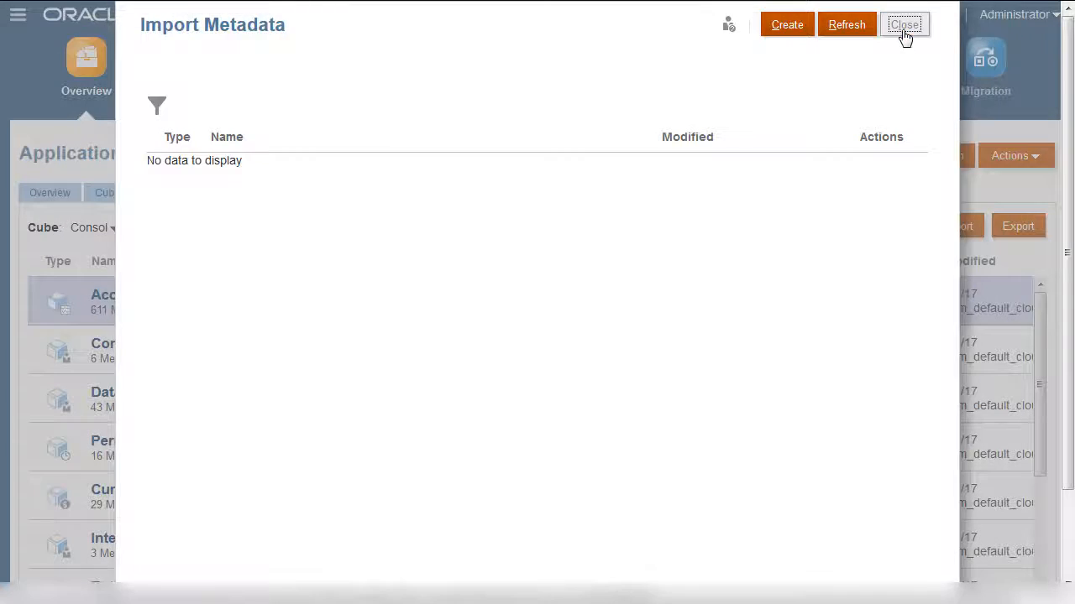
Leave the Import Metadata list and open the details of the latest Import Metadata job in Jobs
click(904, 27)
click(685, 63)
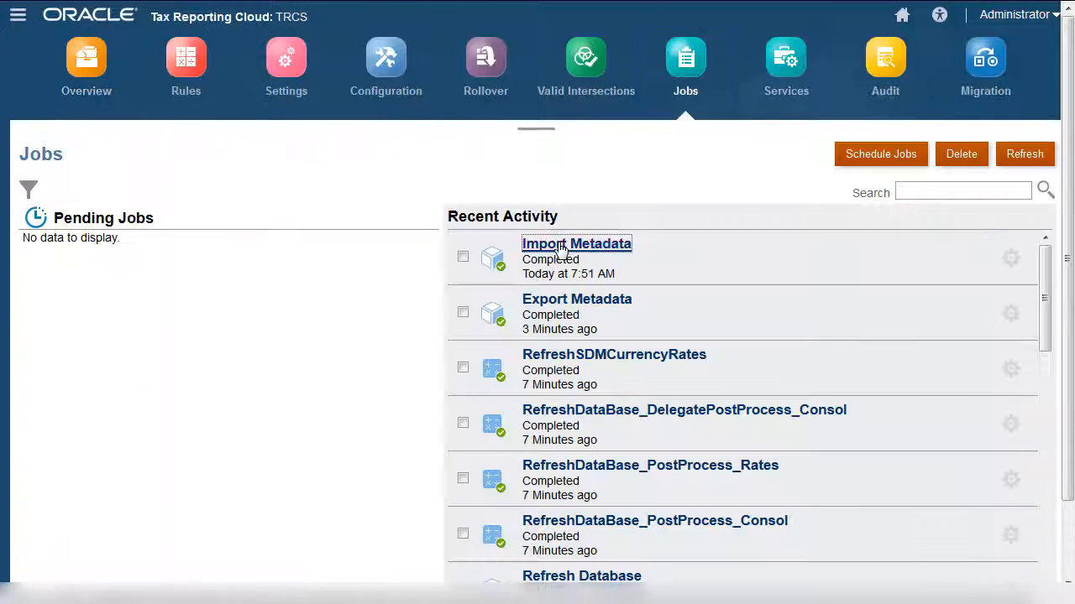
click(561, 245)
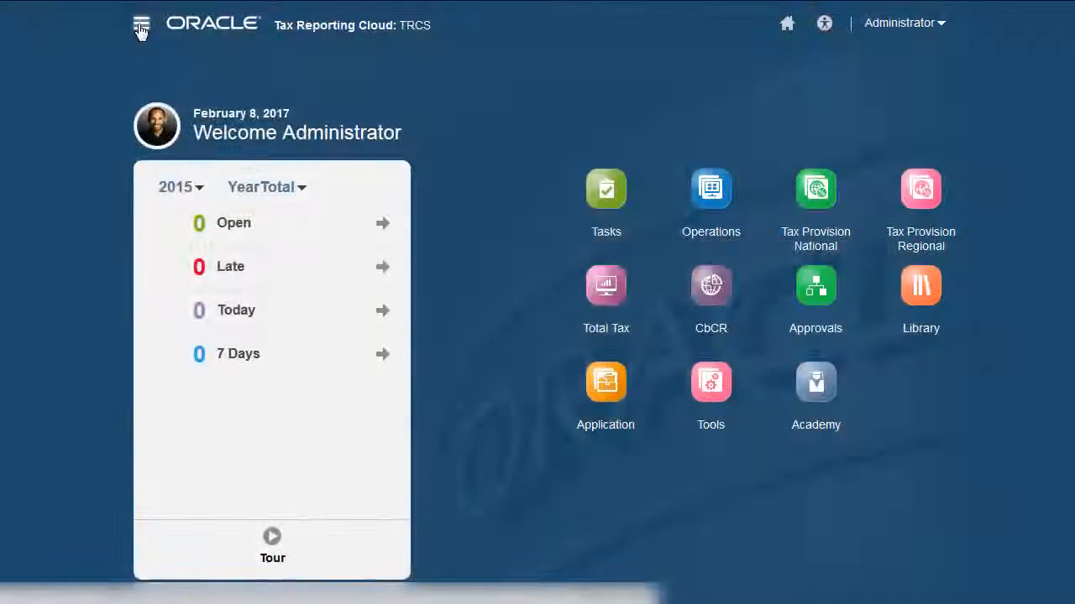
Open the Entity dimension in the dimension editor and expand FCCS_Total Geography and North America to check the imported entity
click(141, 24)
click(687, 175)
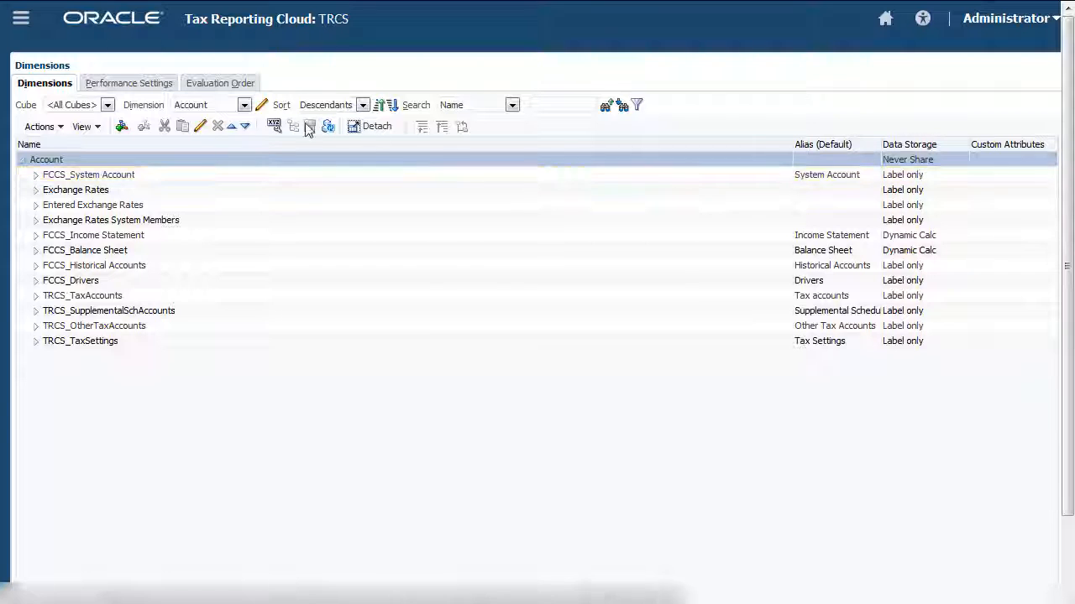
click(244, 105)
click(193, 235)
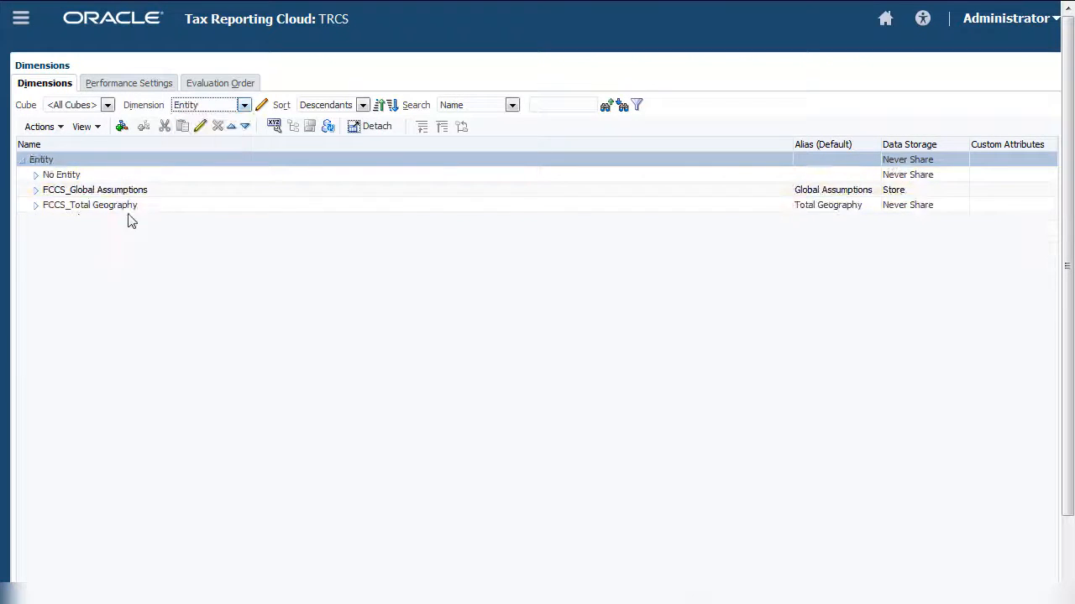
click(35, 205)
click(49, 219)
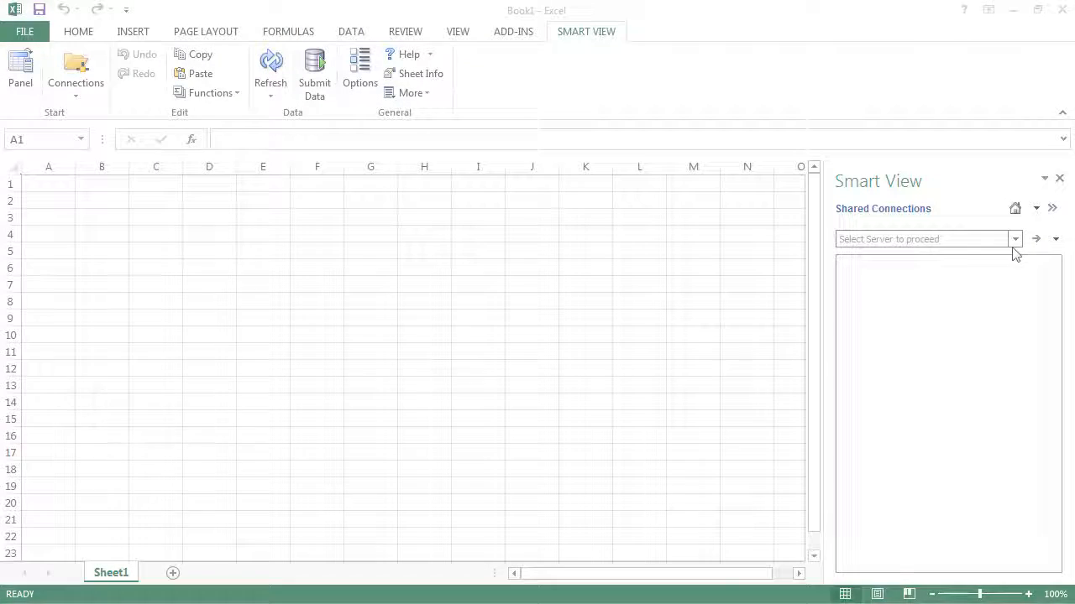
In Excel Smart View, connect to EPM Cloud and open the TRCS Entity dimension for editing in the sheet
click(1015, 239)
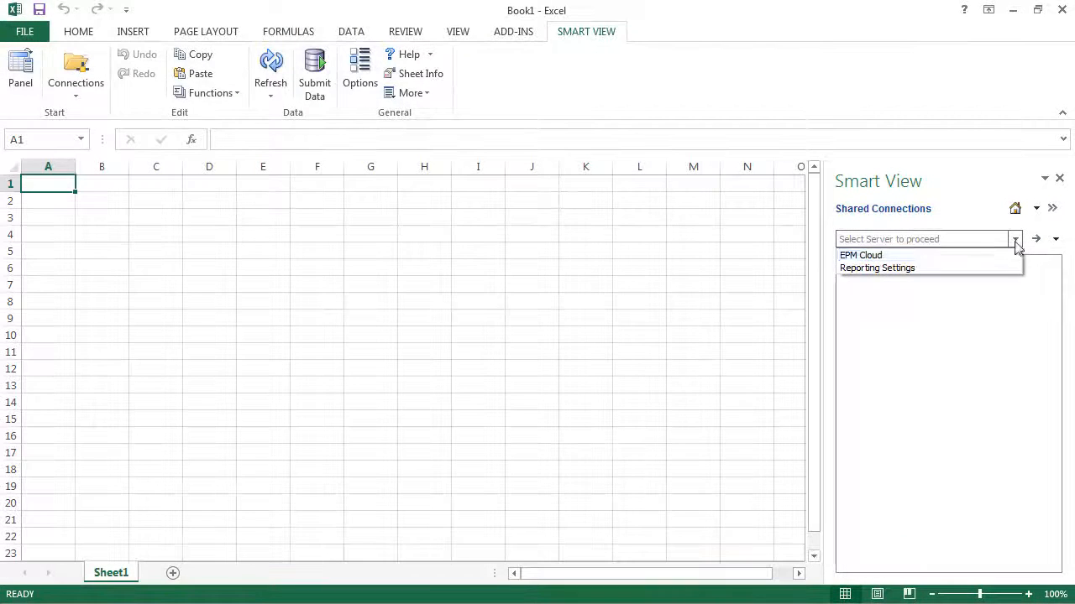
click(1011, 254)
click(845, 262)
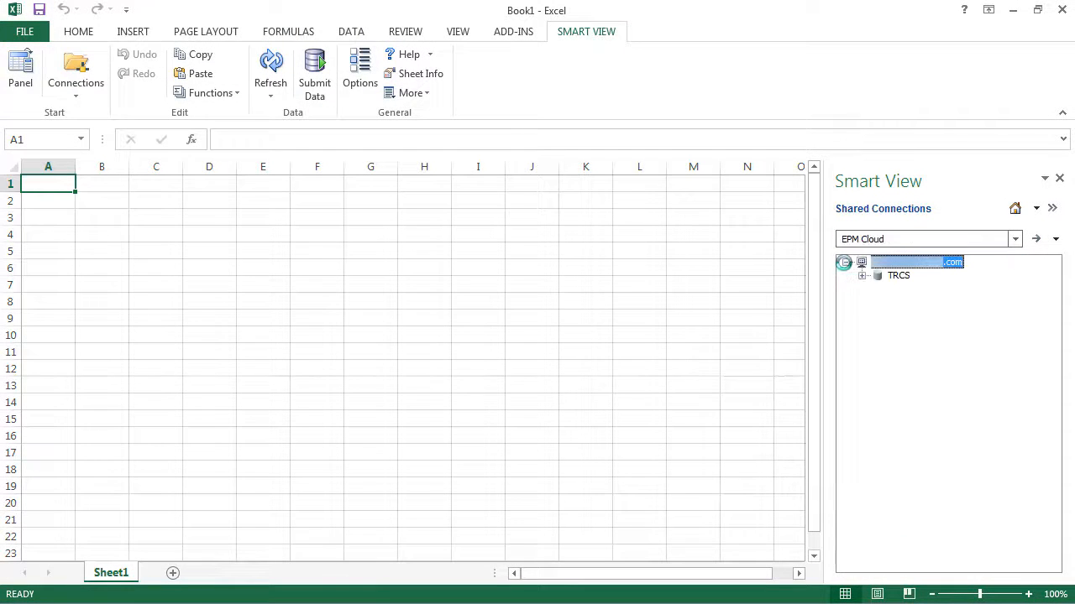
click(877, 289)
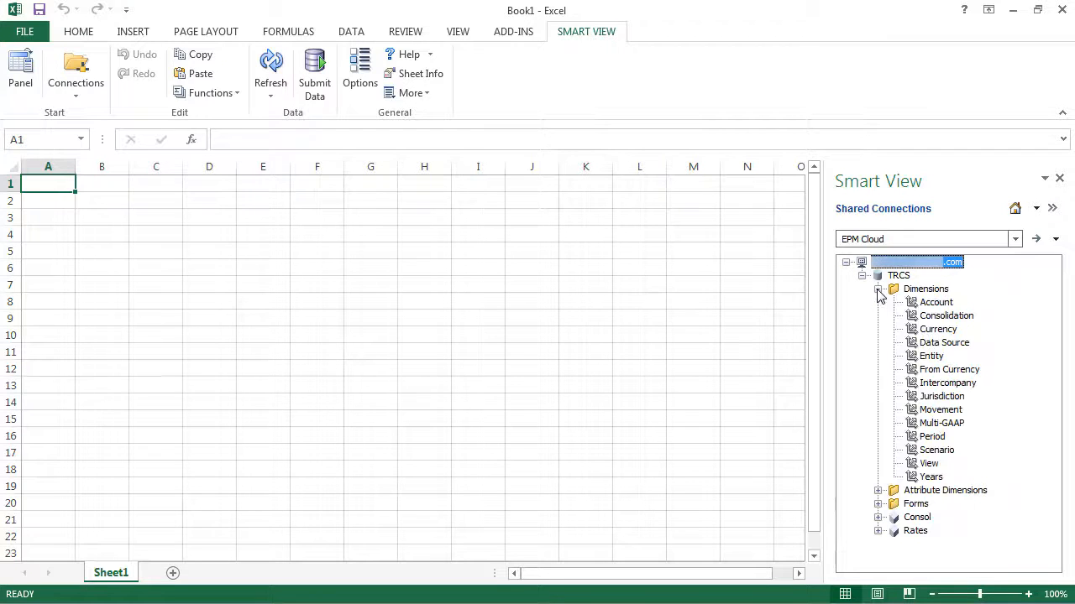
click(930, 360)
click(887, 570)
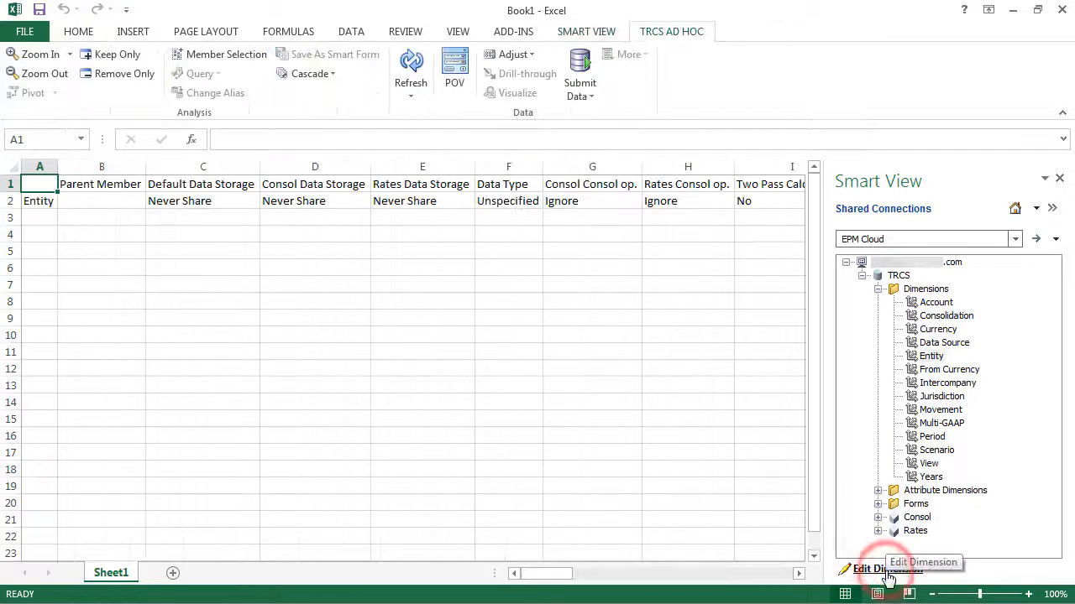
Zoom in on the Entity member to the bottom level and collapse the Smart View pane
click(70, 53)
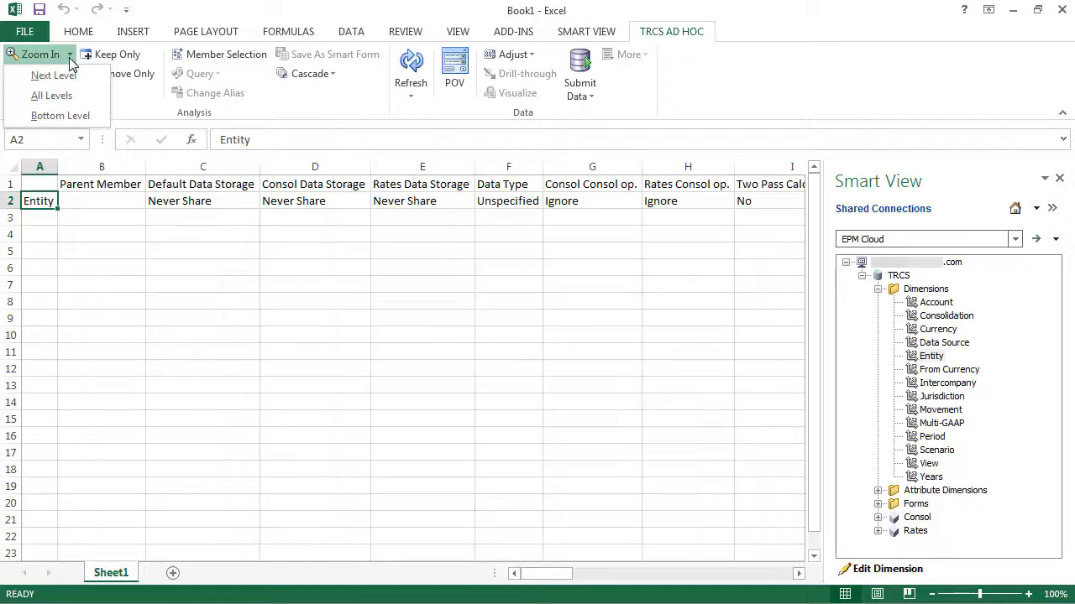
click(50, 109)
click(1053, 210)
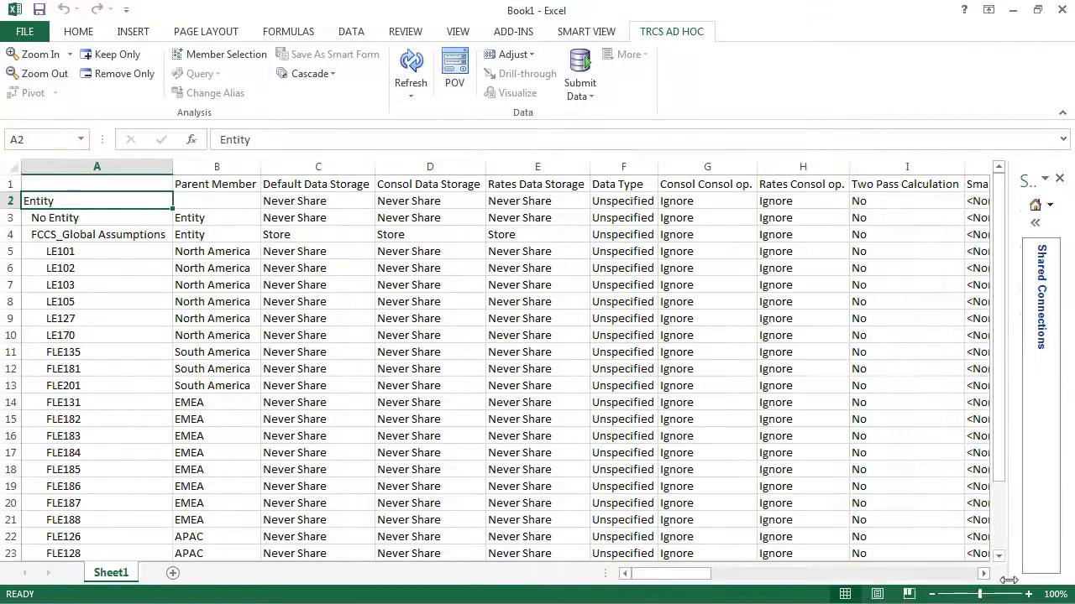
Copy the LE101 entity row and paste it into row 29, the first empty row below the member grid
click(931, 594)
click(932, 595)
click(931, 594)
click(7, 221)
right_click(7, 222)
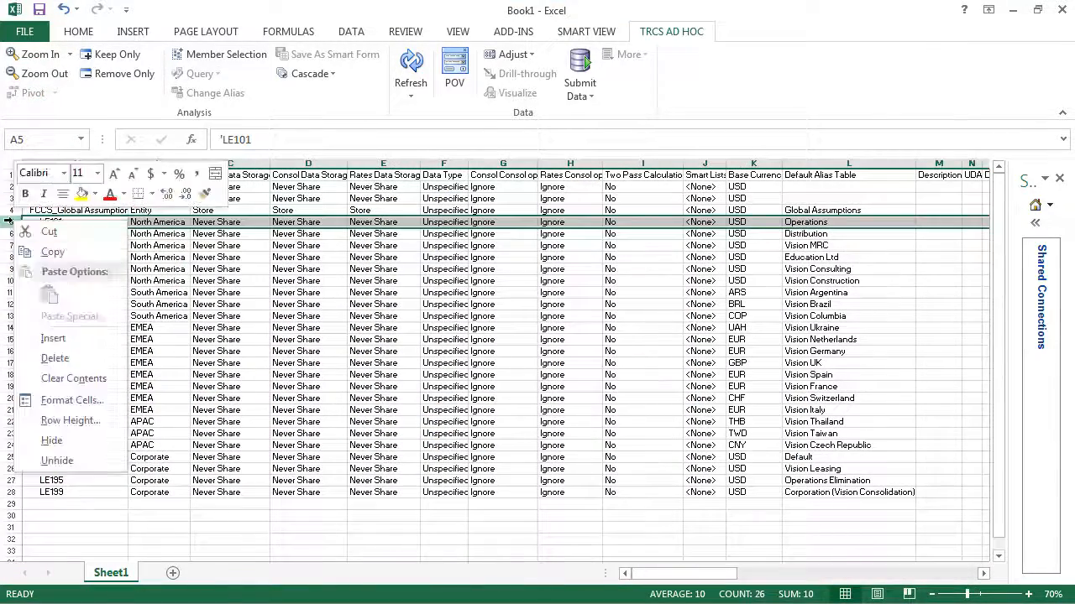
click(52, 252)
click(19, 504)
right_click(18, 505)
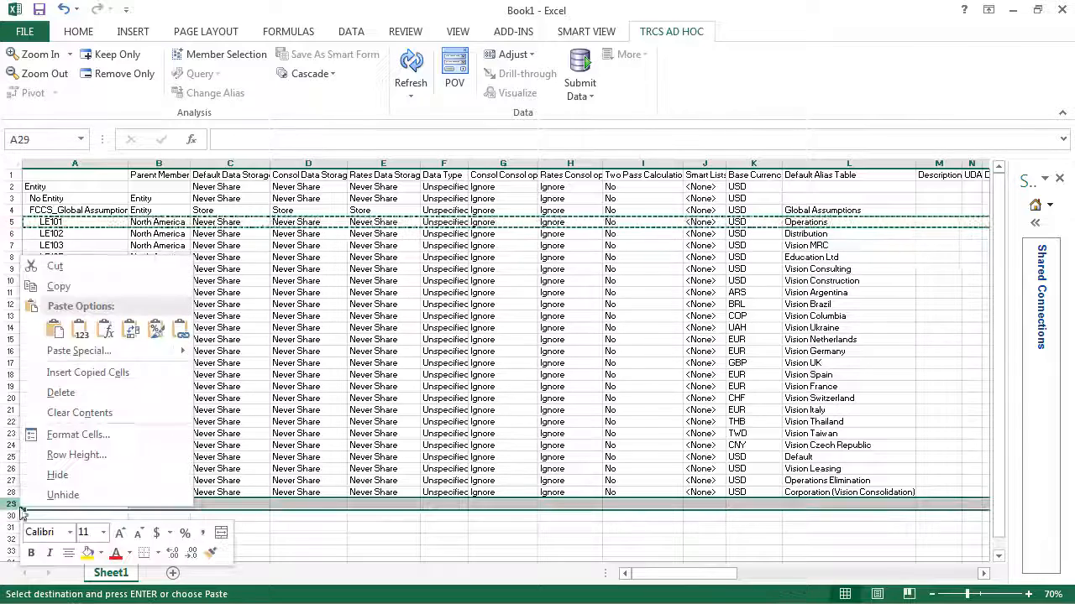
click(54, 329)
In the pasted row, set the entity name to CLE301, the base currency to CAD and the default alias to Canadian Entity
key(F2)
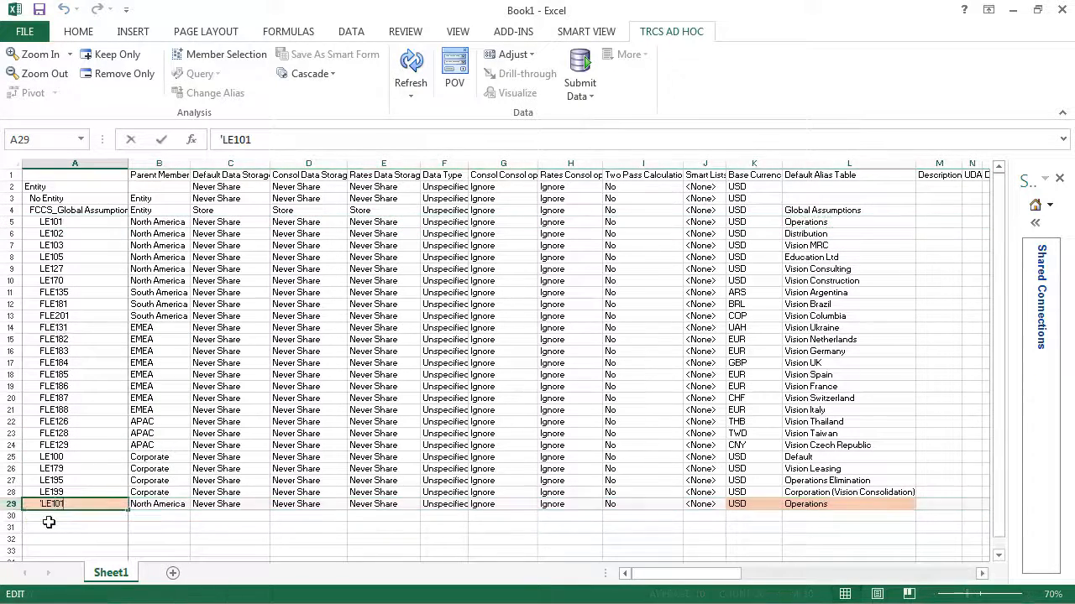
key(Return)
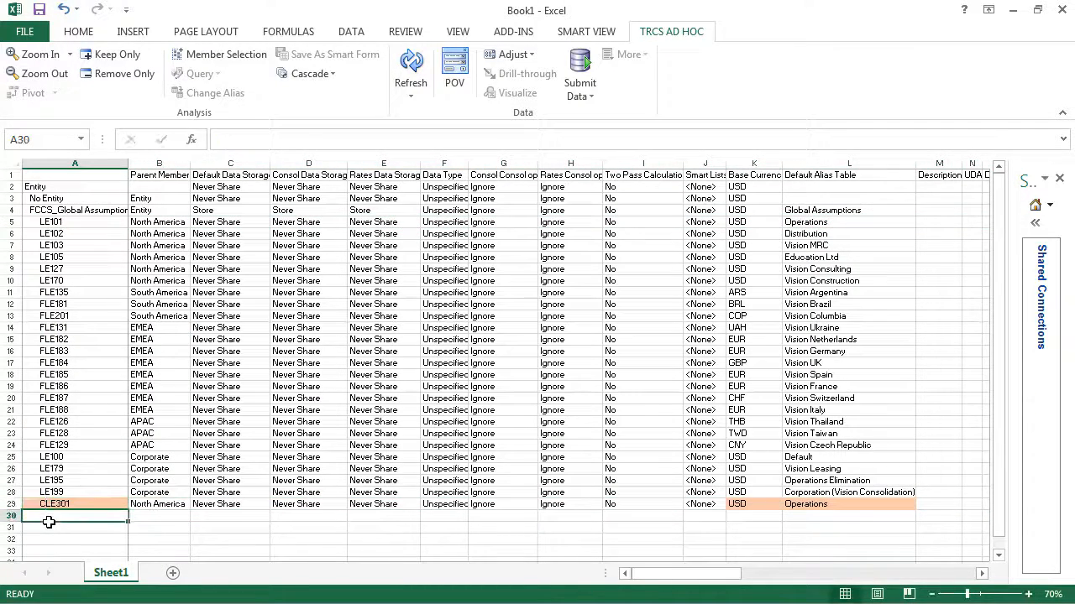
click(753, 504)
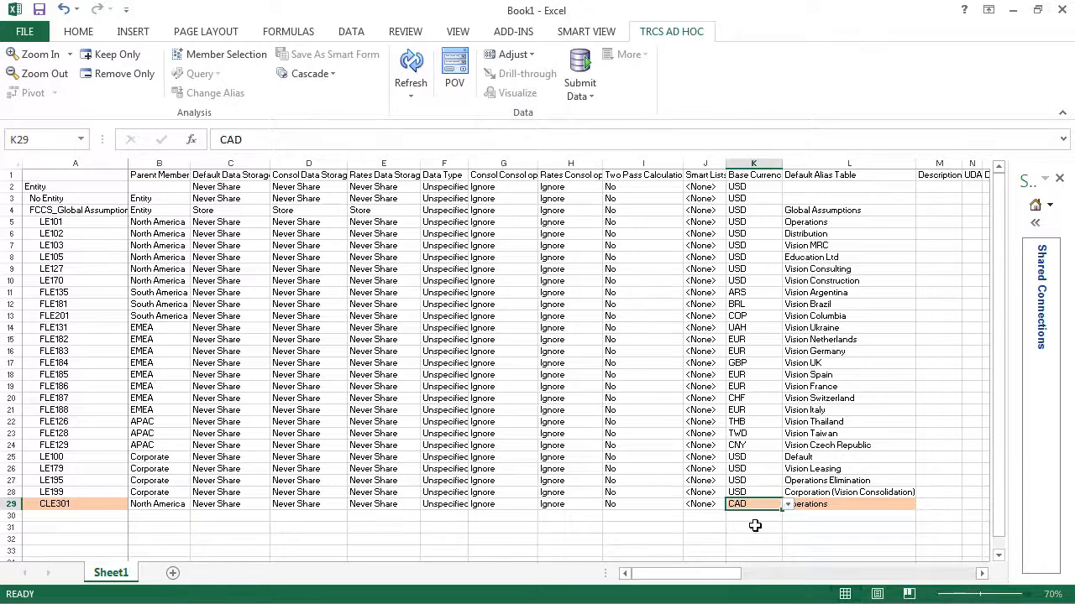
key(Tab)
text(C)
key(Tab)
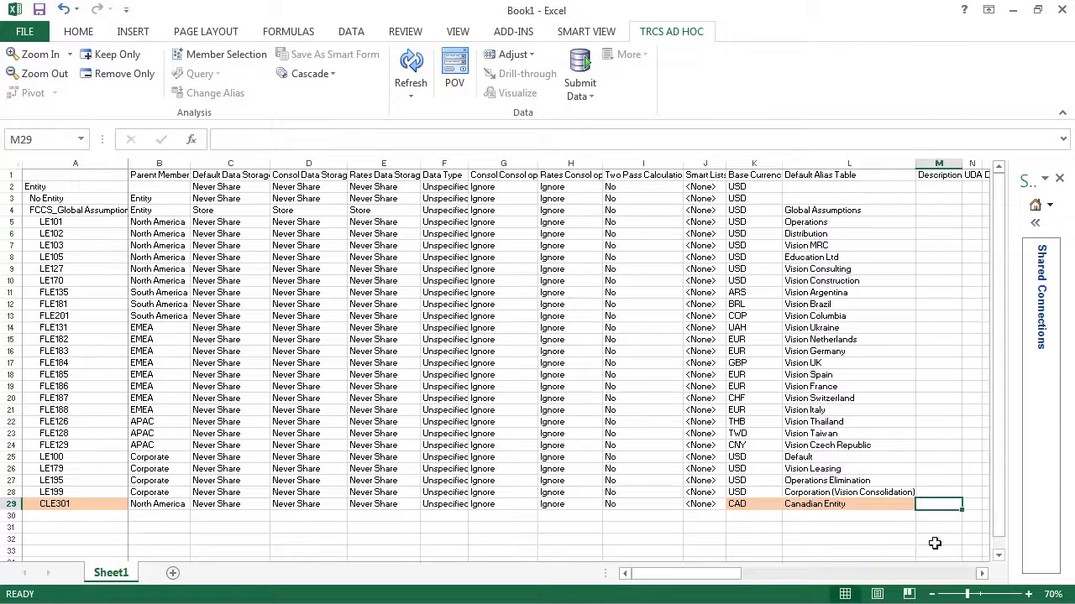
Set the Domicile of the CLE301 row in the Smart View grid to CA
click(982, 573)
click(982, 574)
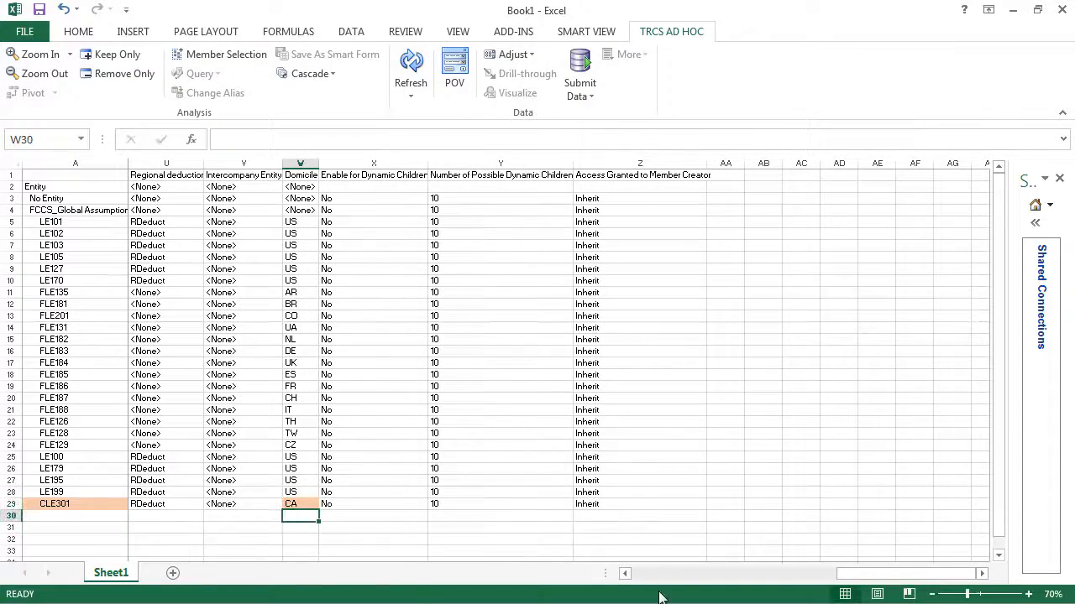
drag(843, 574, 628, 576)
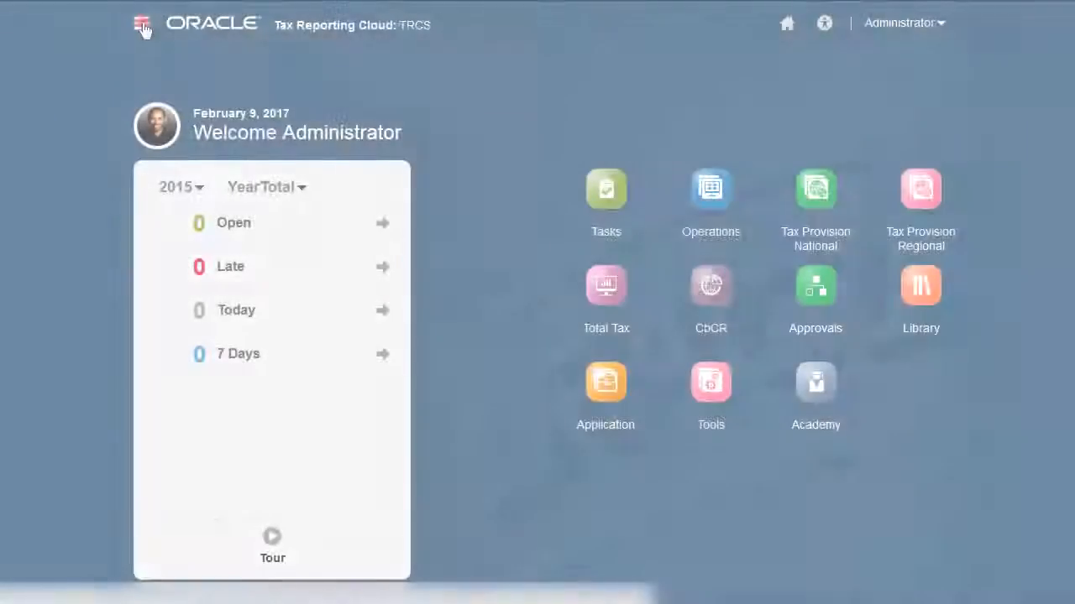
In Tax Reporting Cloud, open the Entity dimension and expand North America under FCCS_Total Geography to verify the entity added through Smart View
click(143, 27)
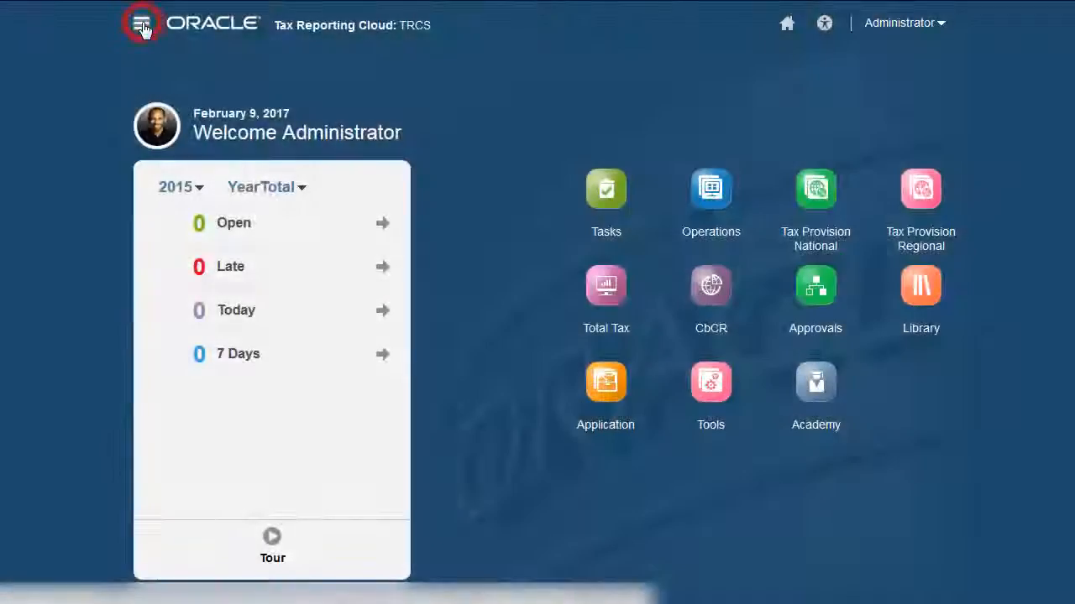
click(699, 167)
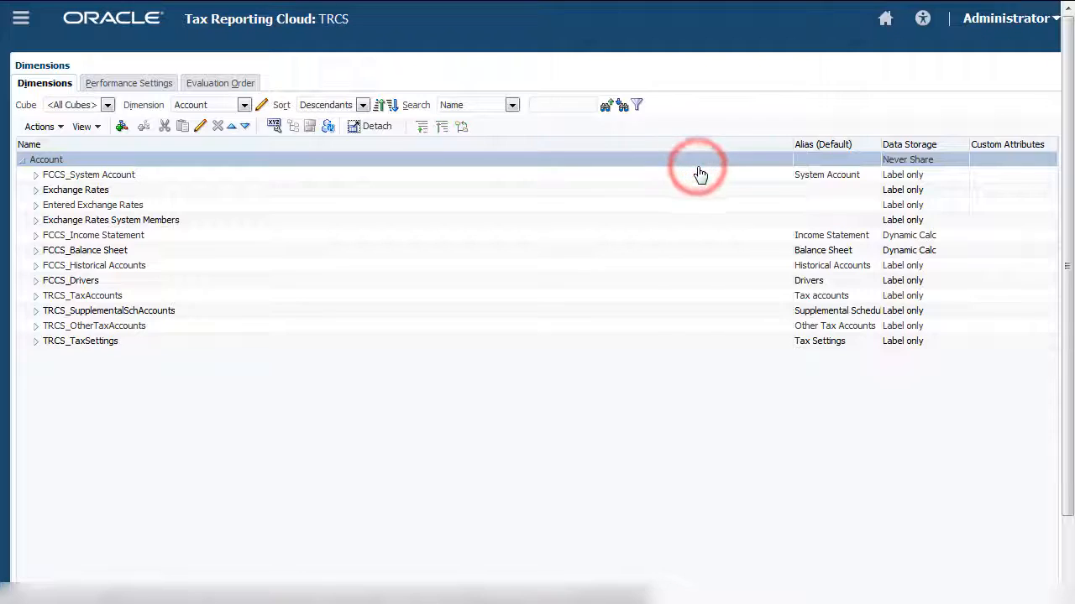
click(243, 105)
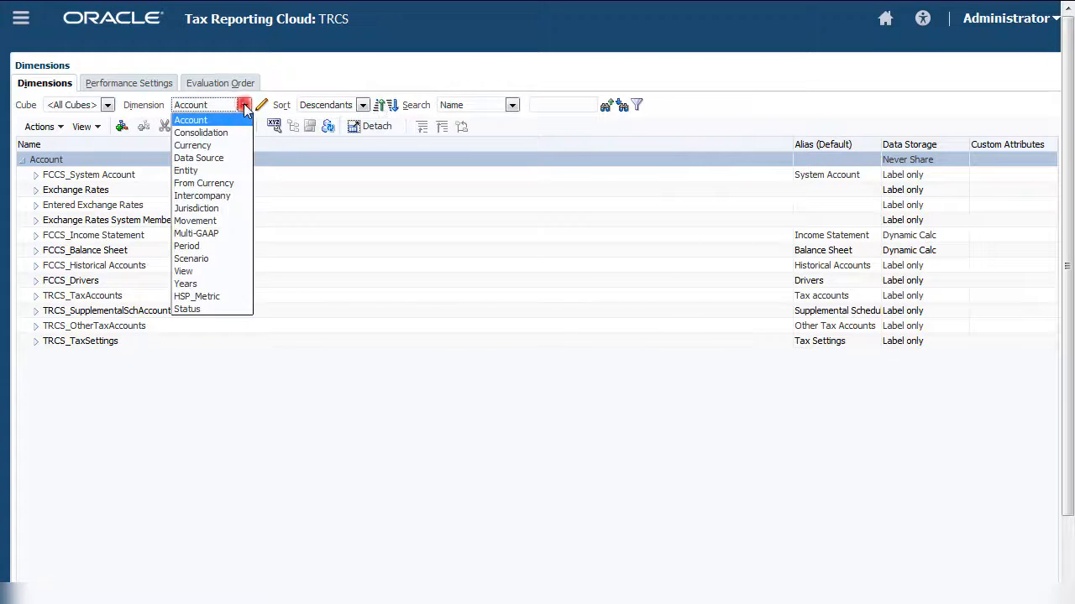
click(206, 170)
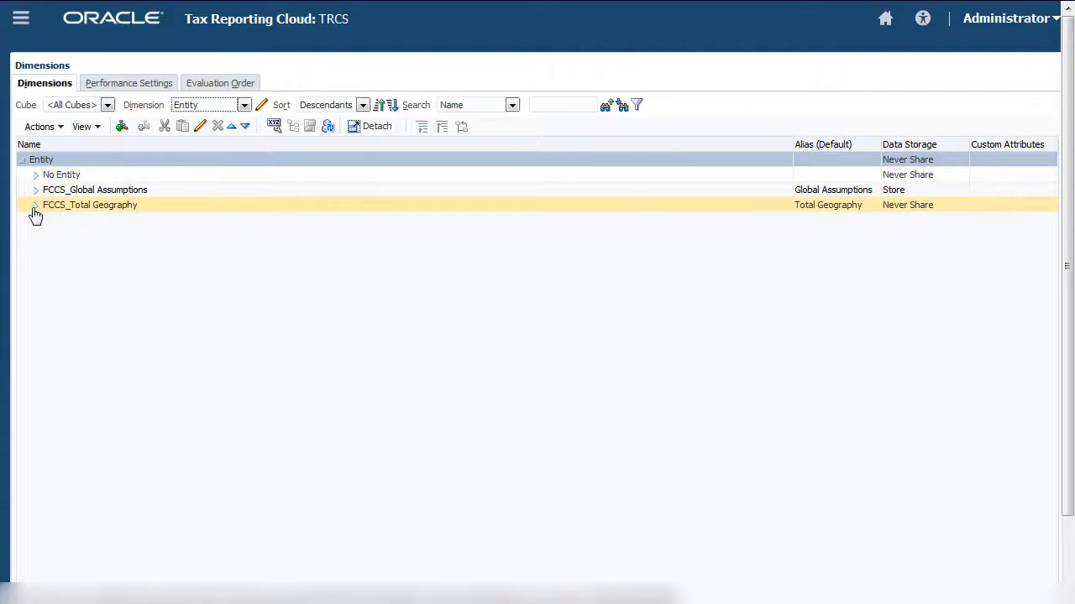
click(35, 206)
click(48, 220)
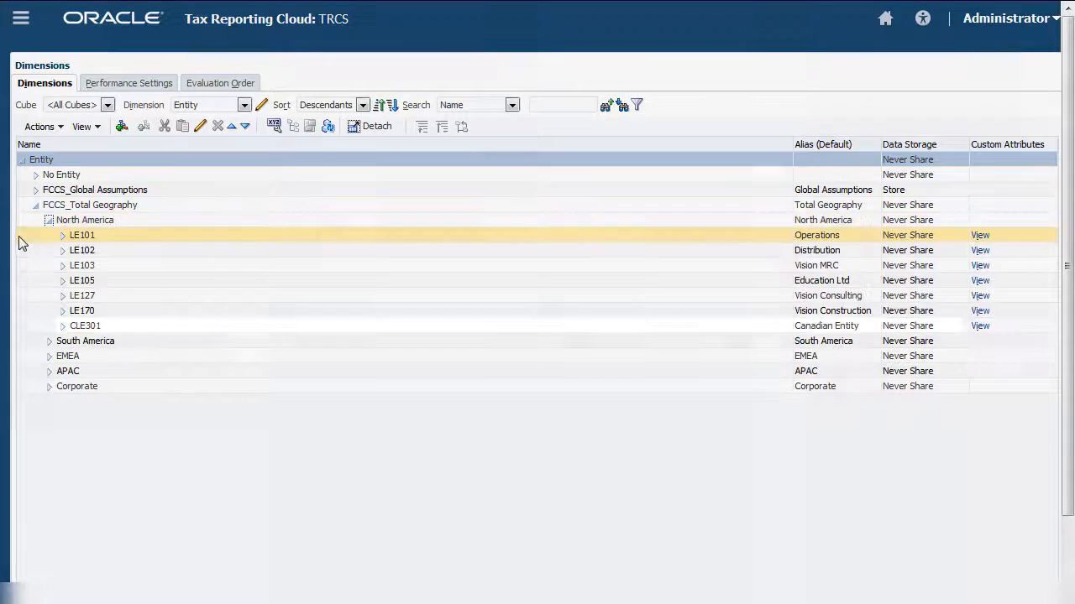